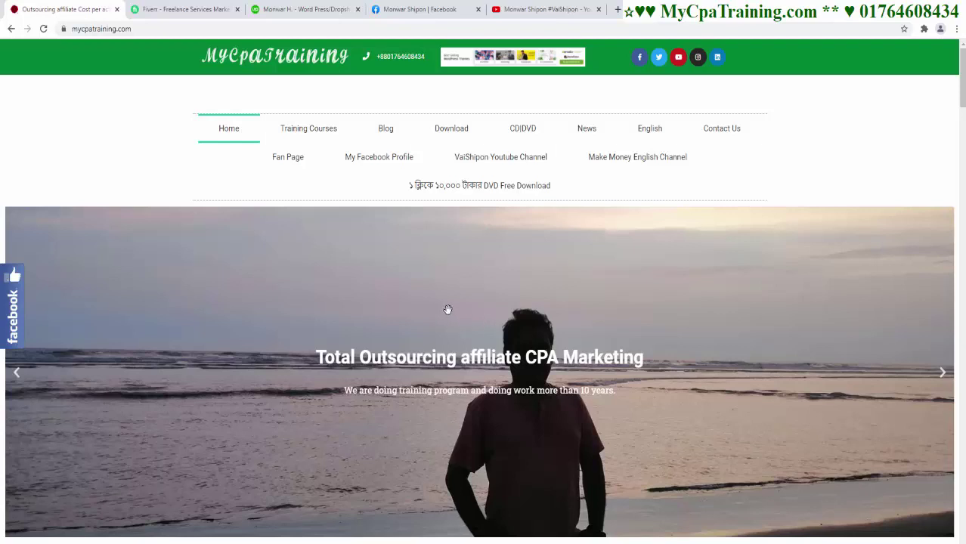
Step: Move from the MyCpaTraining site to the Upwork profile, then to the Fiverr tab
key(ctrl+3)
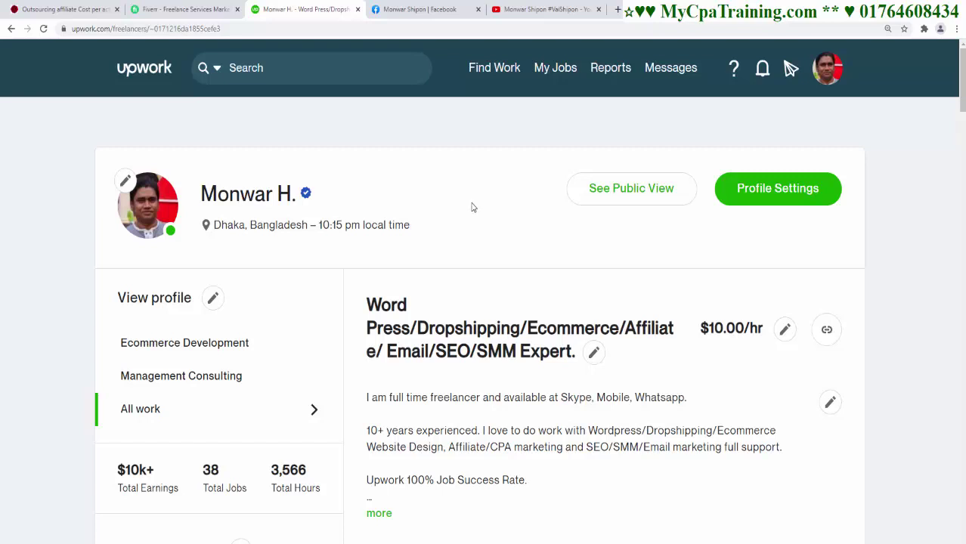
click(199, 18)
Step: Search Fiverr for 'facebook business page design' and scroll through the gig results
click(297, 103)
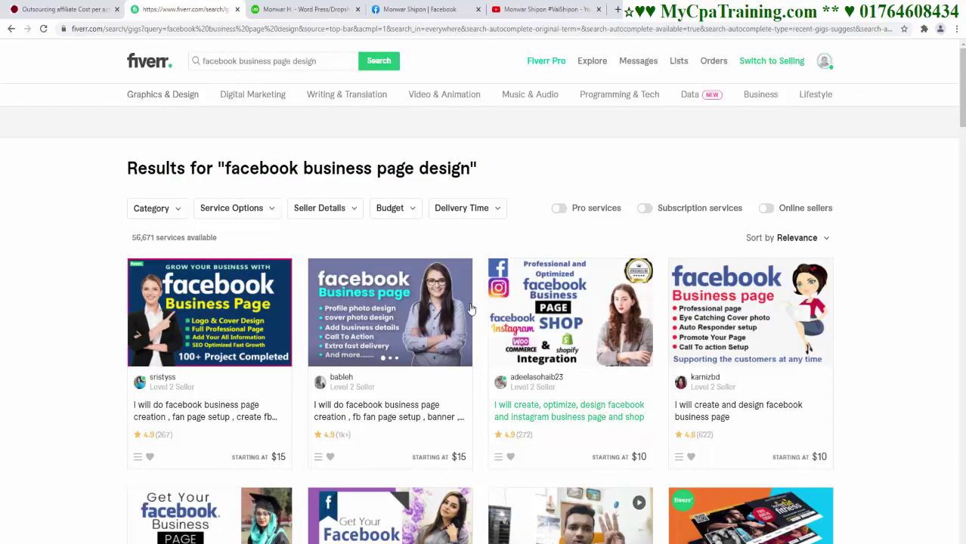
scroll(464, 301, down, 3)
scroll(463, 302, down, 6)
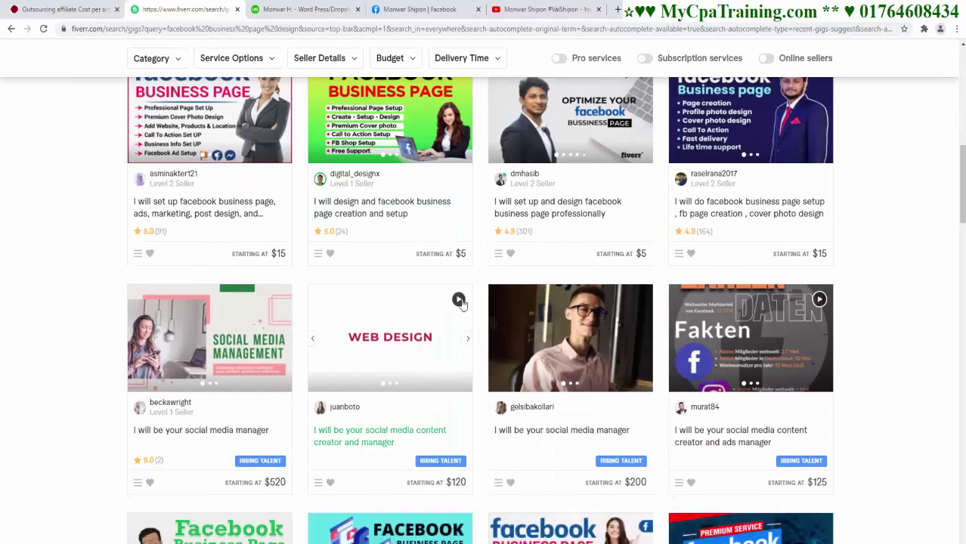
scroll(462, 303, up, 2)
scroll(492, 318, up, 1)
mouse_move(391, 292)
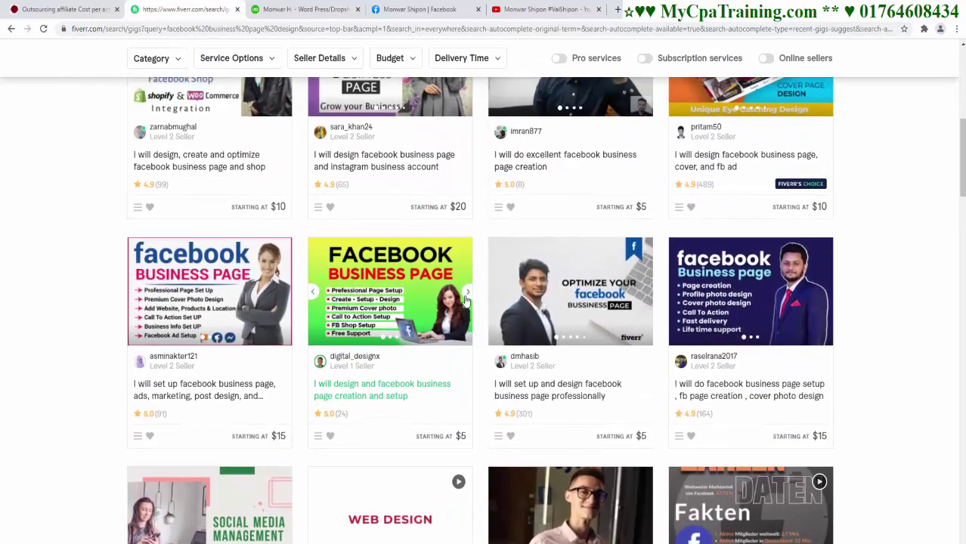
scroll(530, 333, up, 5)
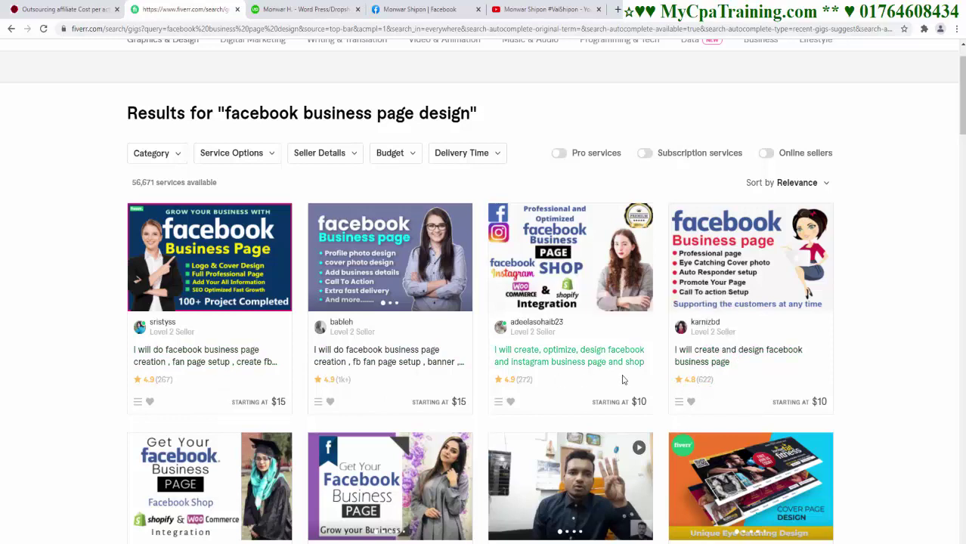
Step: Open the second gig, compare its Standard, Premium and $15 Basic packages, then bring up Calculator
click(424, 363)
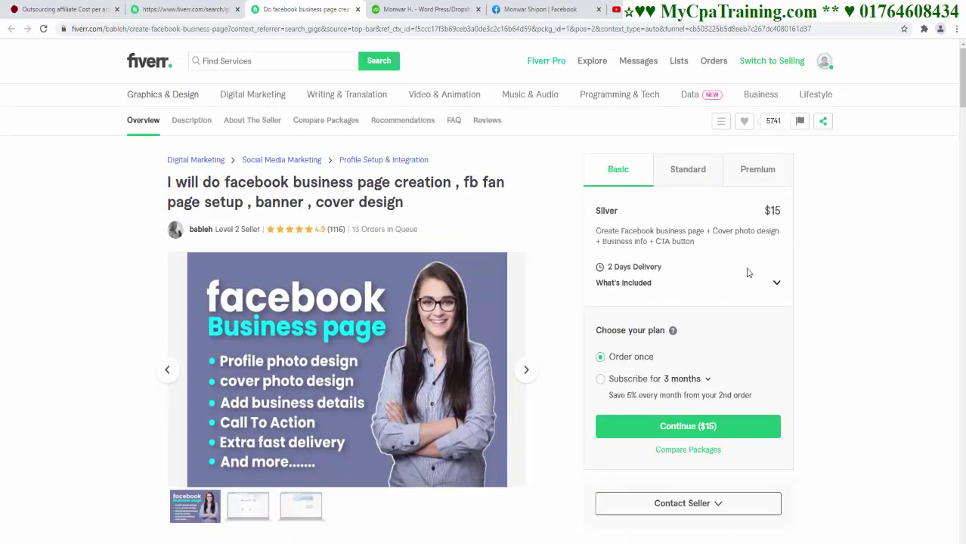
click(694, 179)
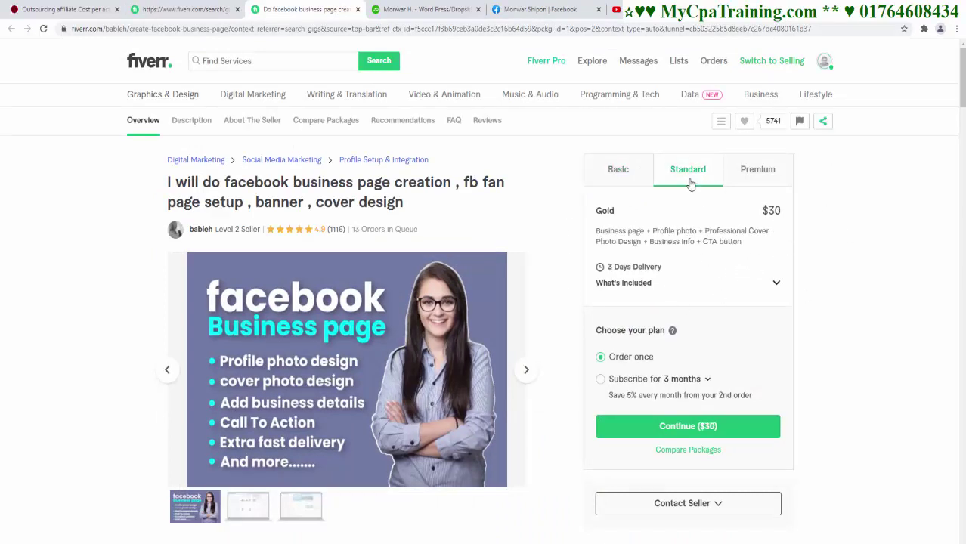
click(758, 175)
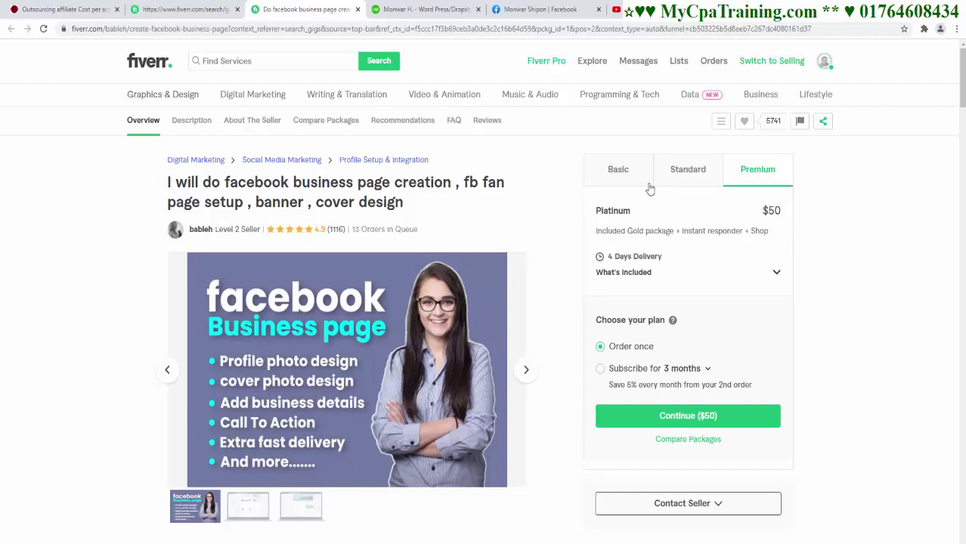
click(624, 177)
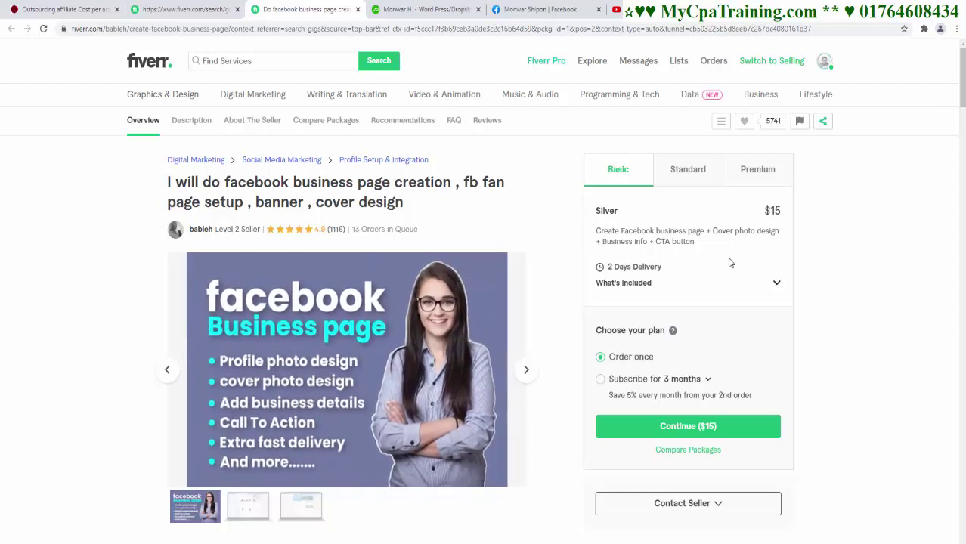
key(alt+Tab)
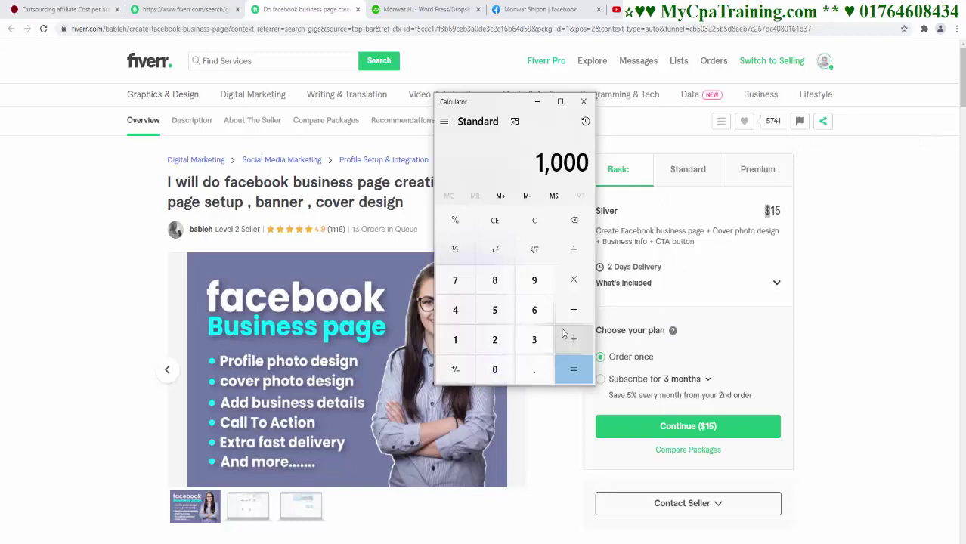
Step: Multiply 1000 by 15 in Calculator to get 15,000, then close it
click(572, 287)
click(455, 340)
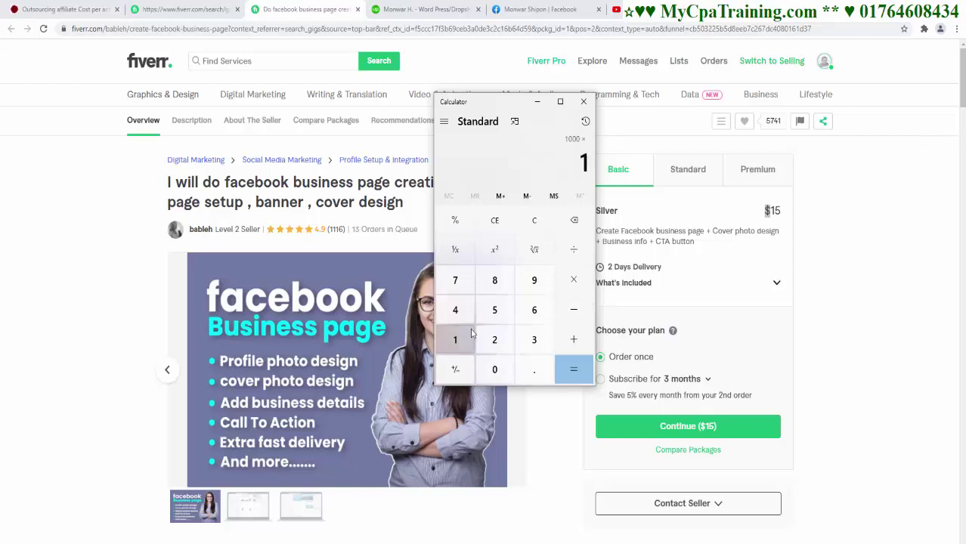
click(493, 318)
click(562, 380)
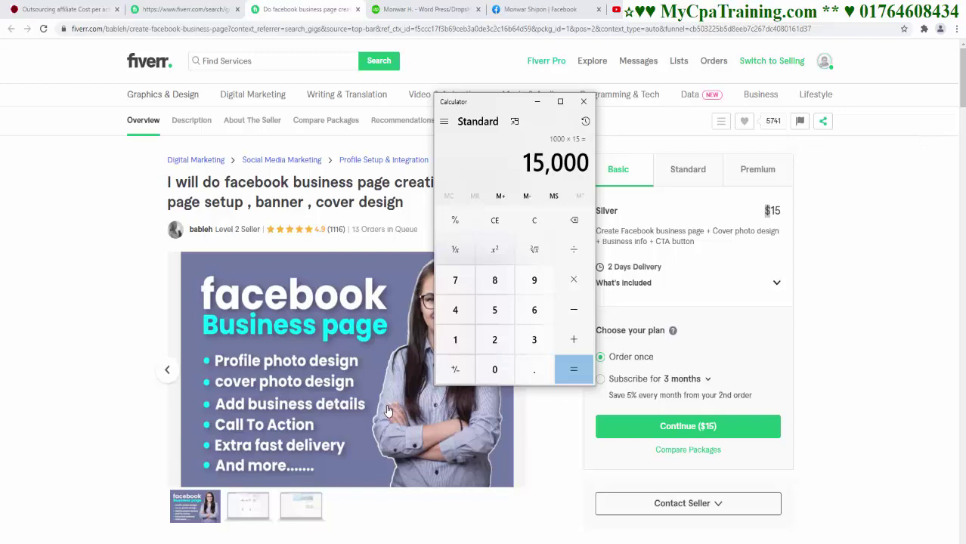
click(584, 102)
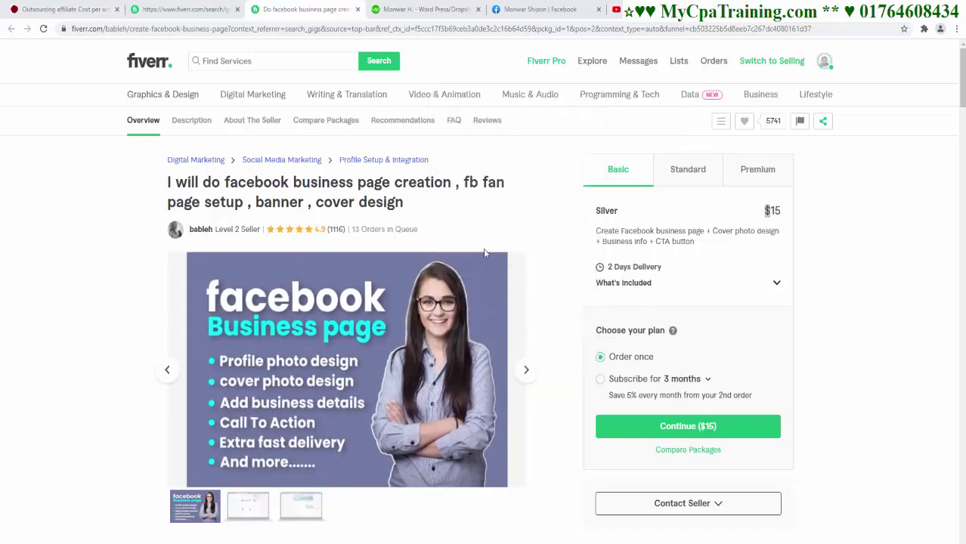
Step: Switch to the Upwork job search and highlight the '395 jobs found' count
key(ctrl+Tab)
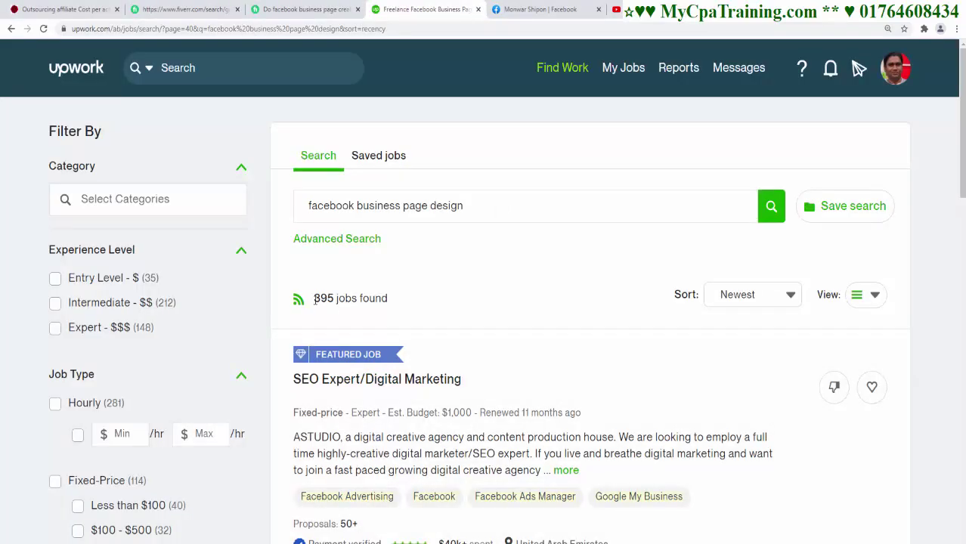
drag(314, 299, 424, 303)
click(466, 307)
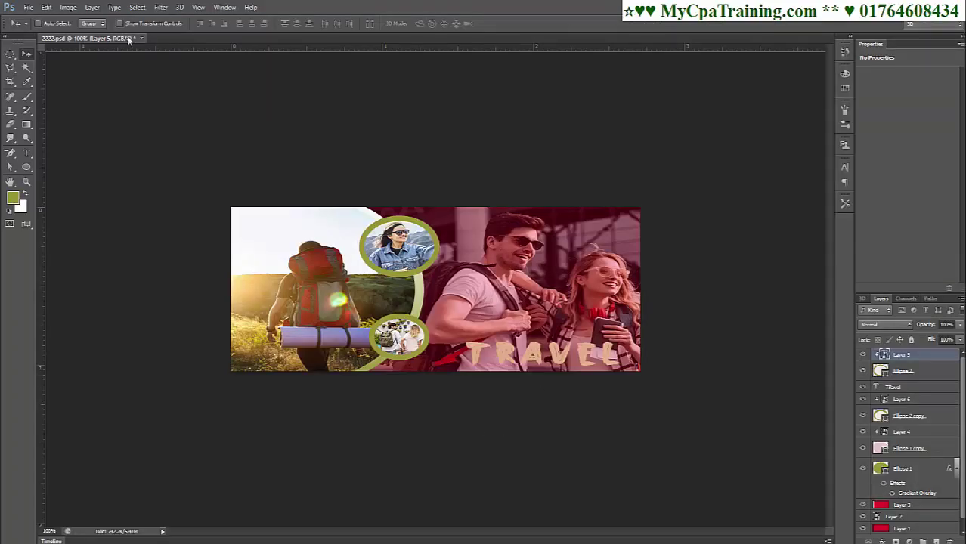
Step: Return to Photoshop from the Facebook cover preview and open the File menu
click(27, 7)
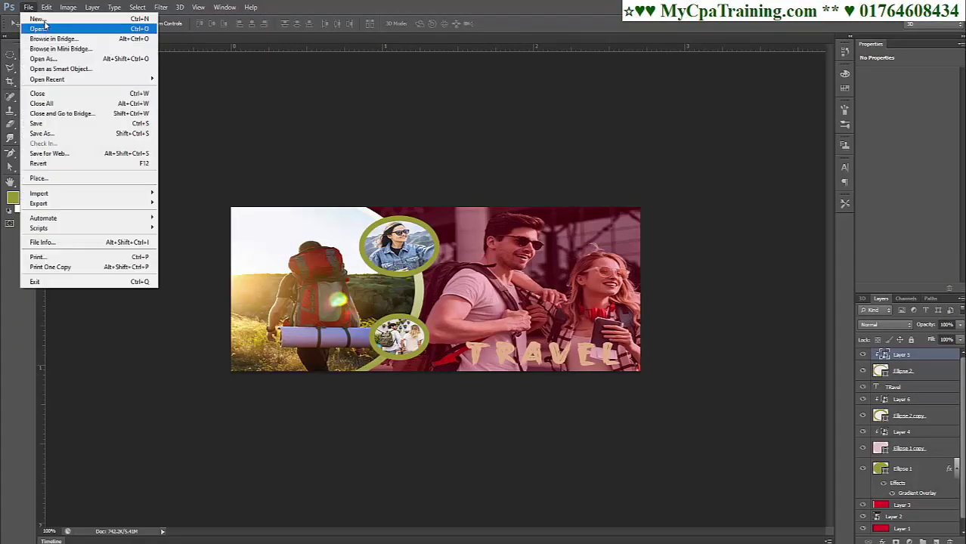
Step: Create a new document 820 pixels wide by 312 pixels high
click(28, 19)
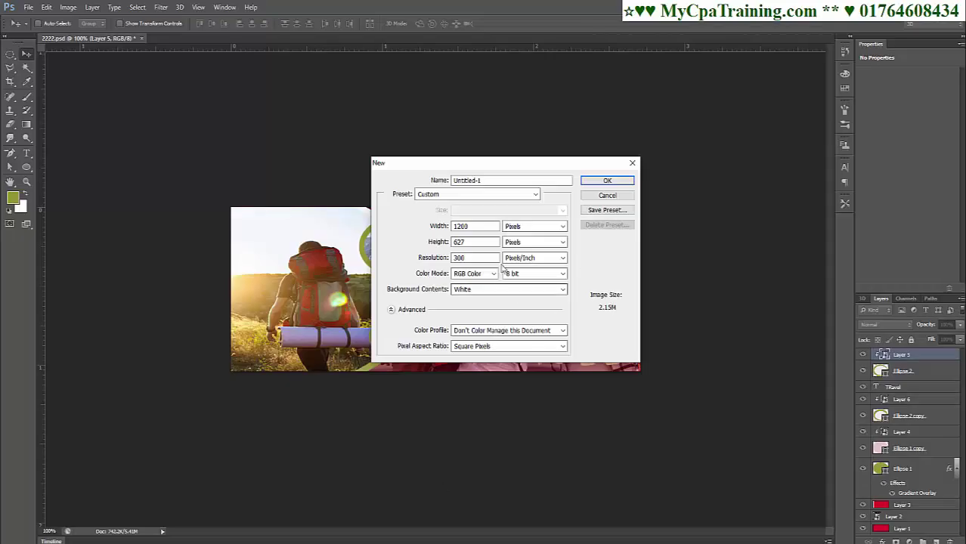
text(820)
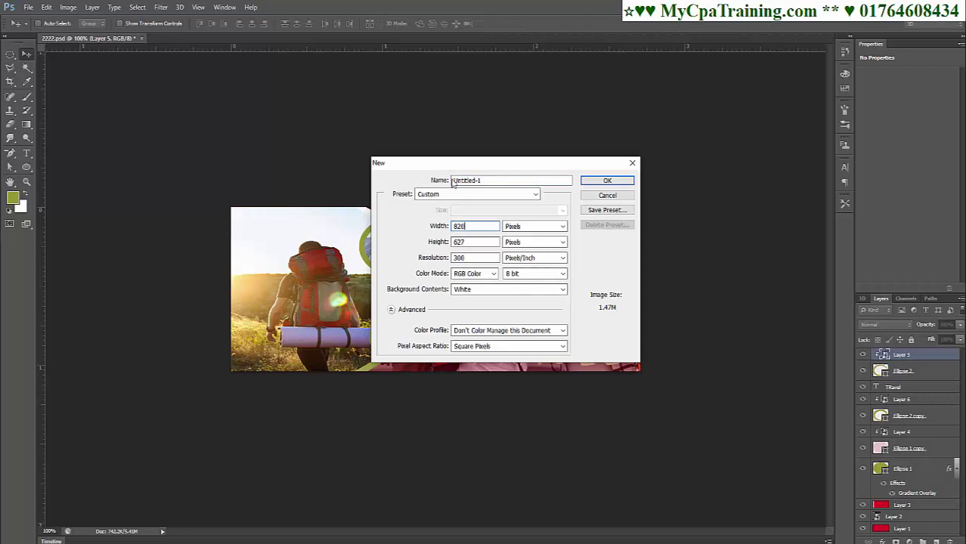
key(Tab)
text(312)
click(605, 181)
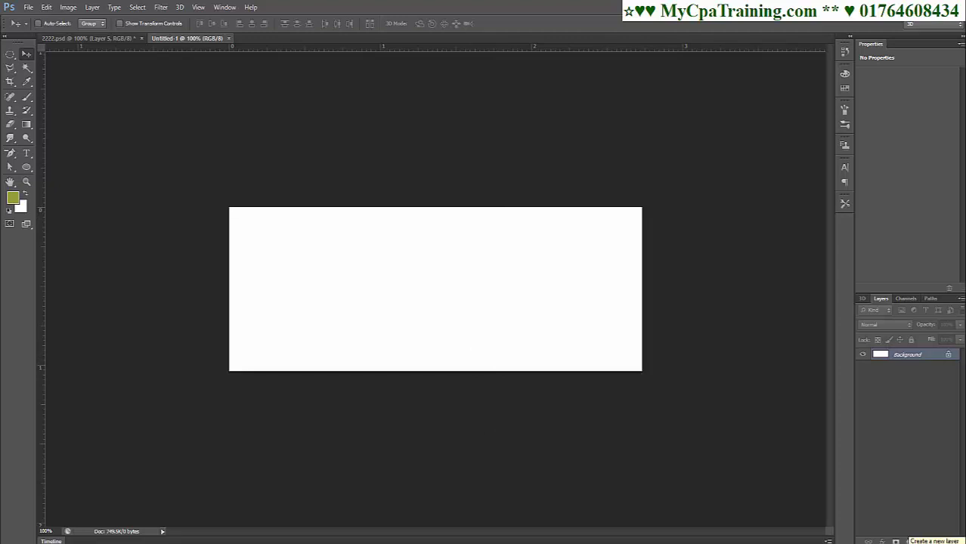
Step: Add Layer 1 to Untitled-1 and fill the whole canvas with red
click(936, 542)
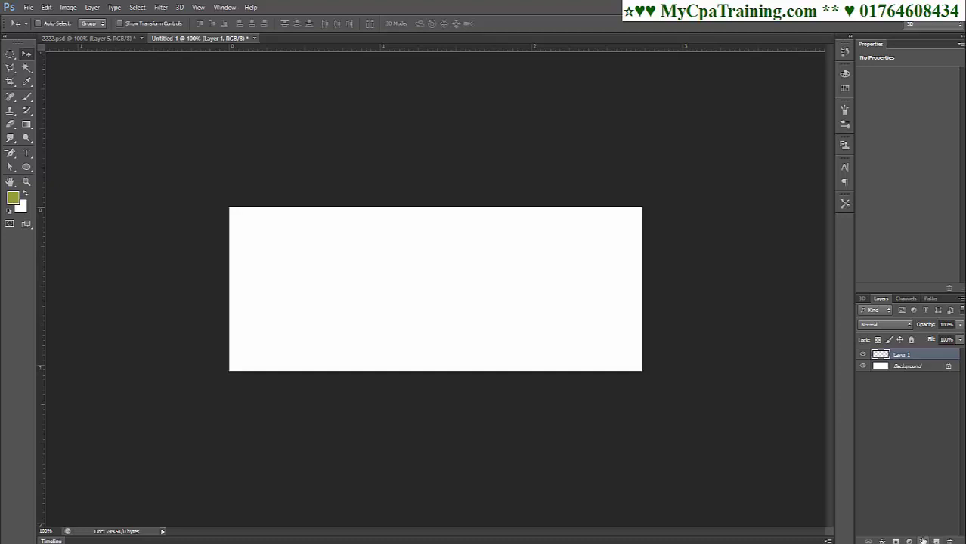
click(99, 39)
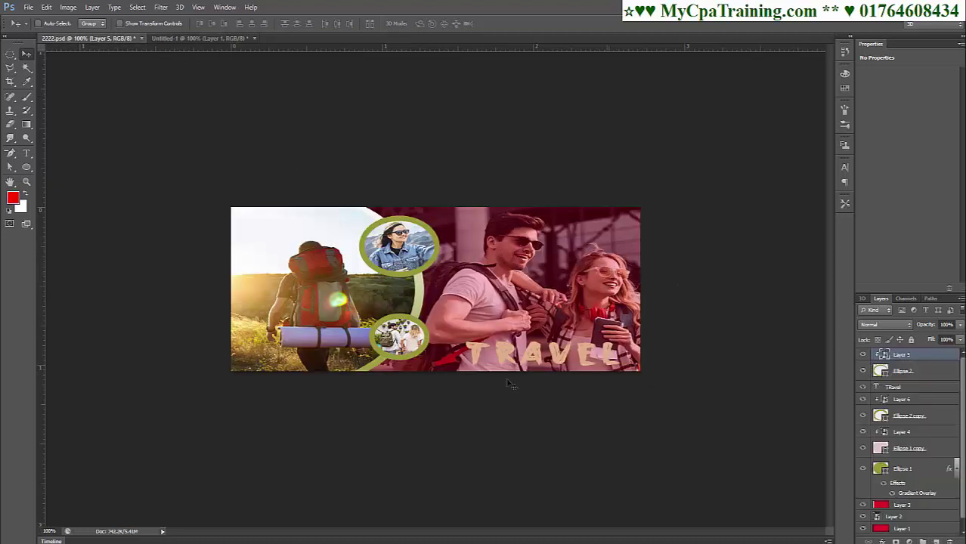
click(220, 39)
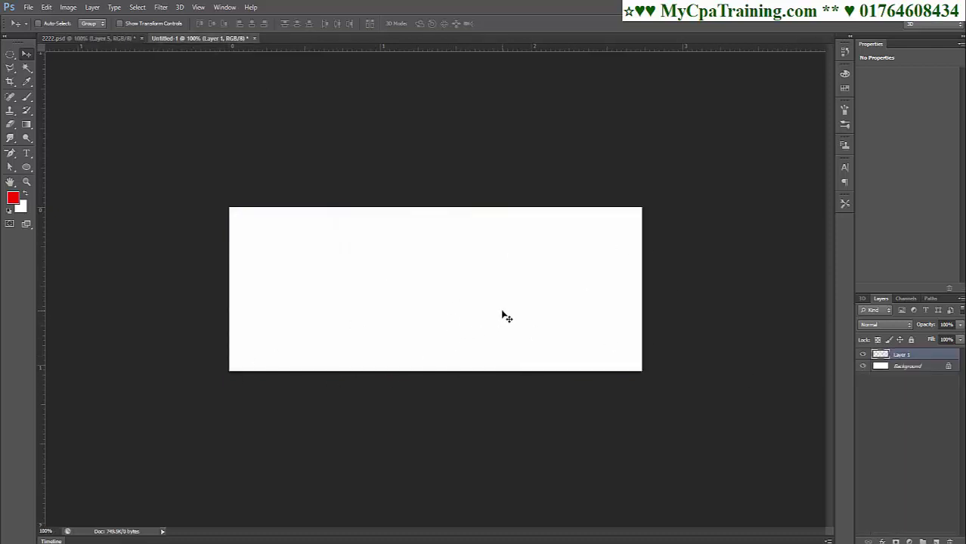
key(alt+BackSpace)
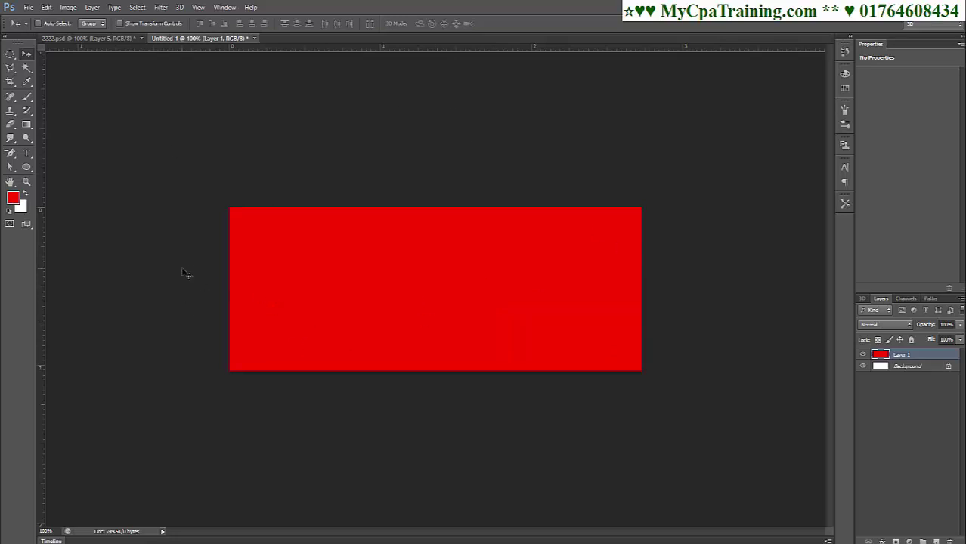
click(26, 7)
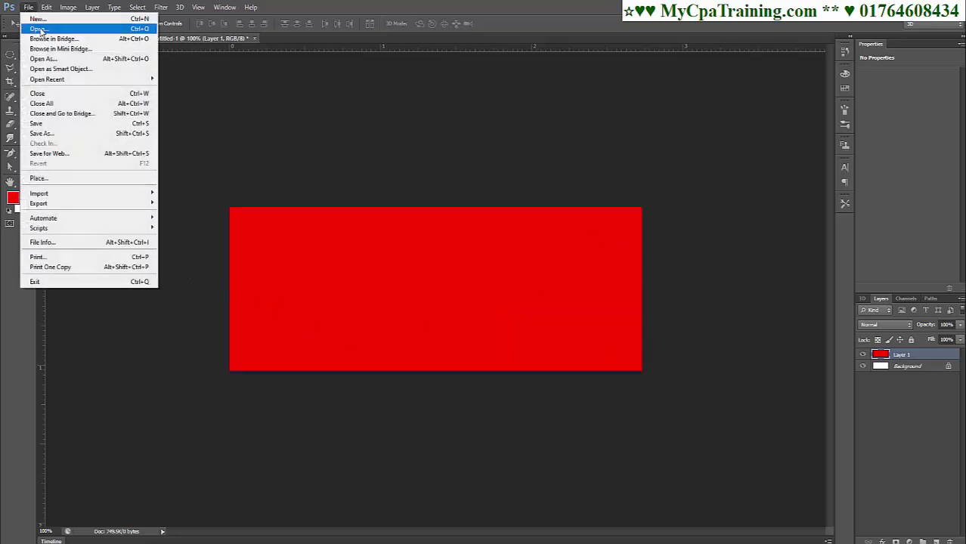
Step: Open the backpacking couple photo, copy it, and paste it onto a new layer over the red
click(38, 31)
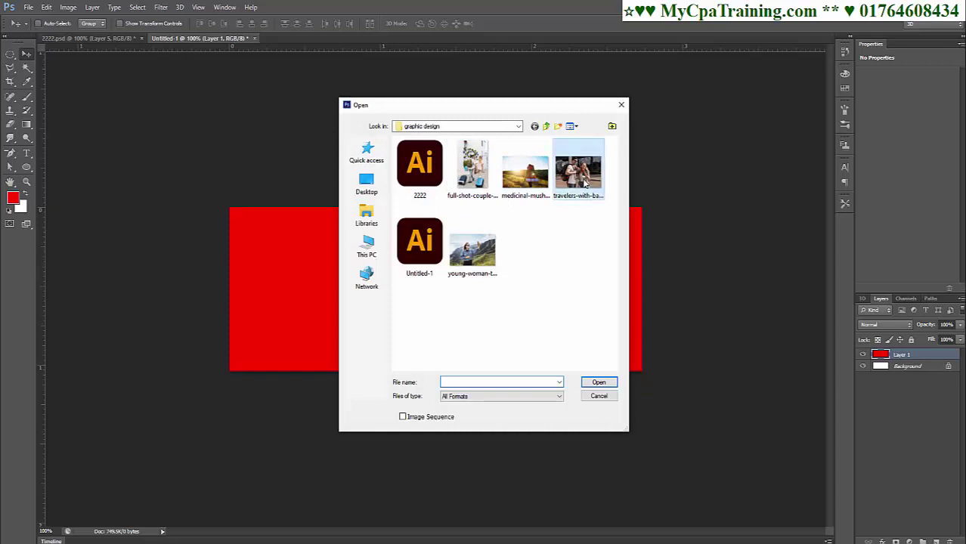
double_click(579, 189)
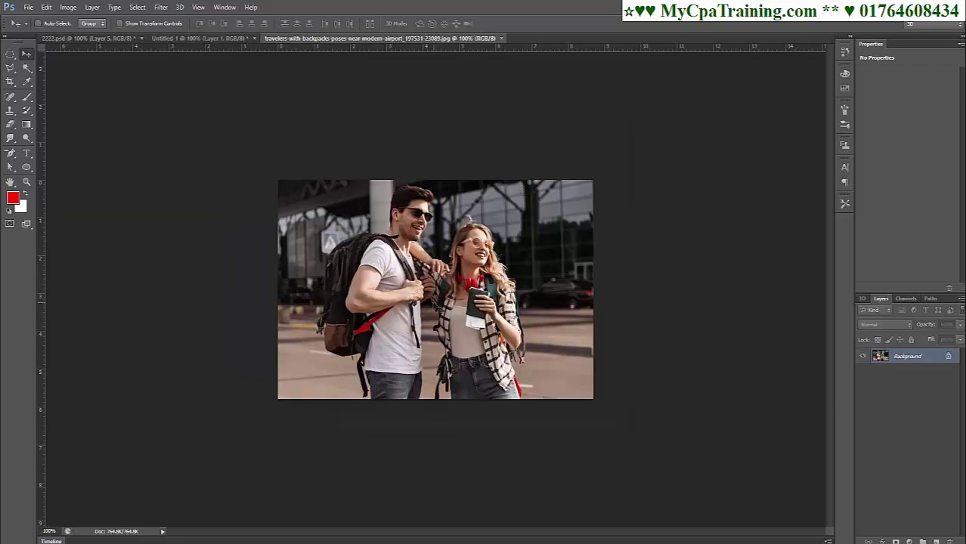
key(ctrl+a)
click(502, 38)
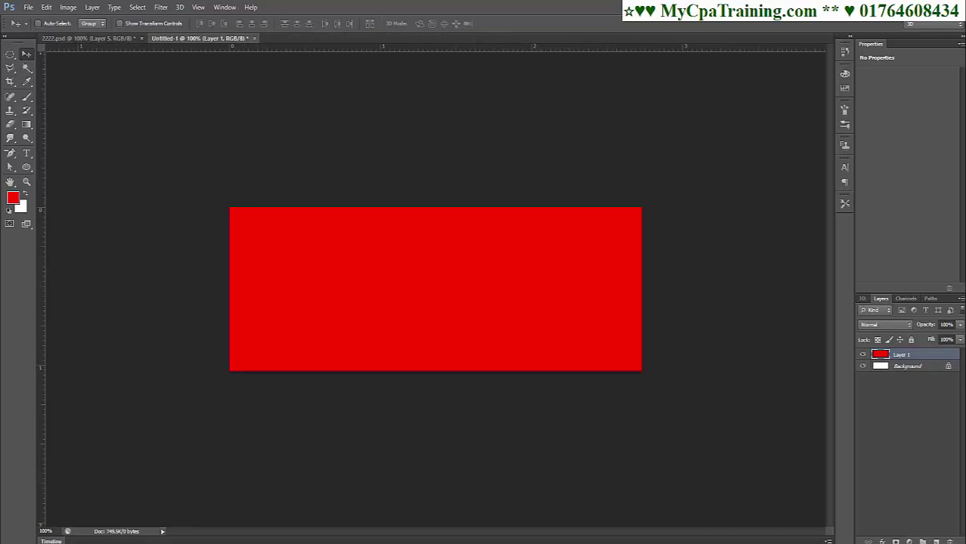
click(937, 541)
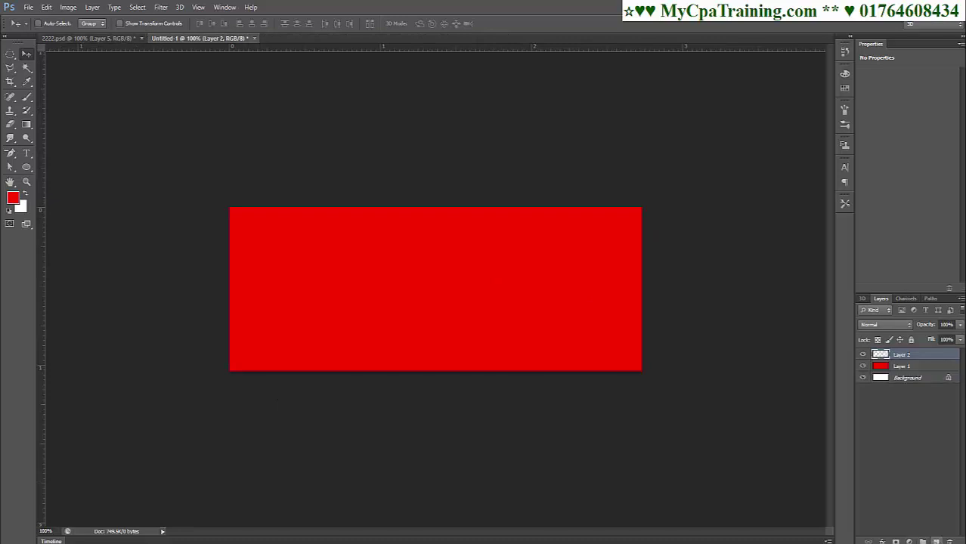
key(ctrl+v)
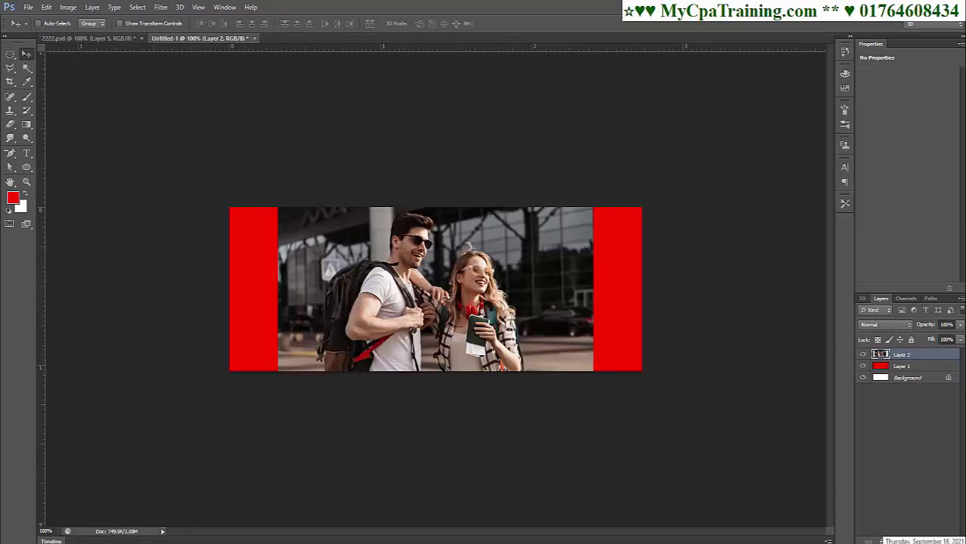
click(898, 367)
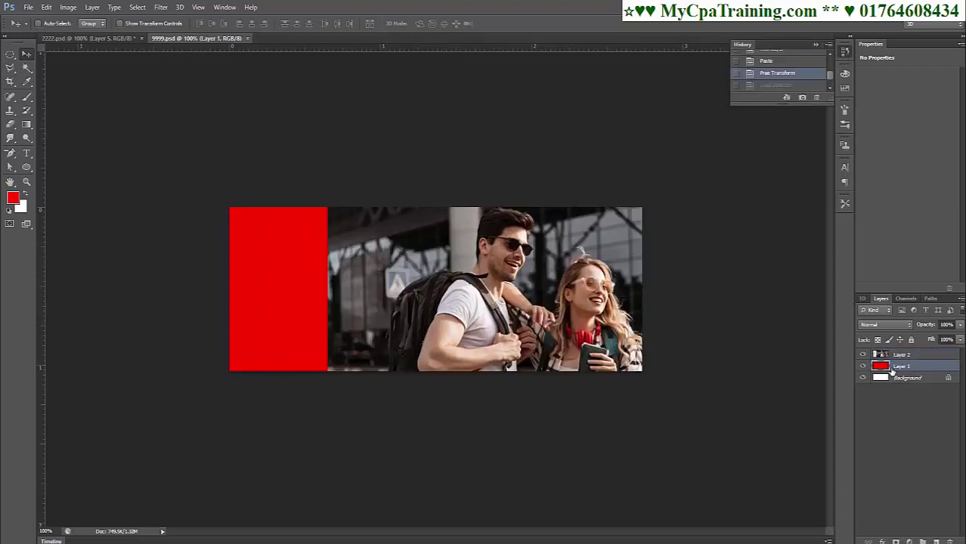
Step: Duplicate the red layer, move the copy above the couple photo, and set its opacity to 25%
key(ctrl+j)
key(ctrl+shift+bracketright)
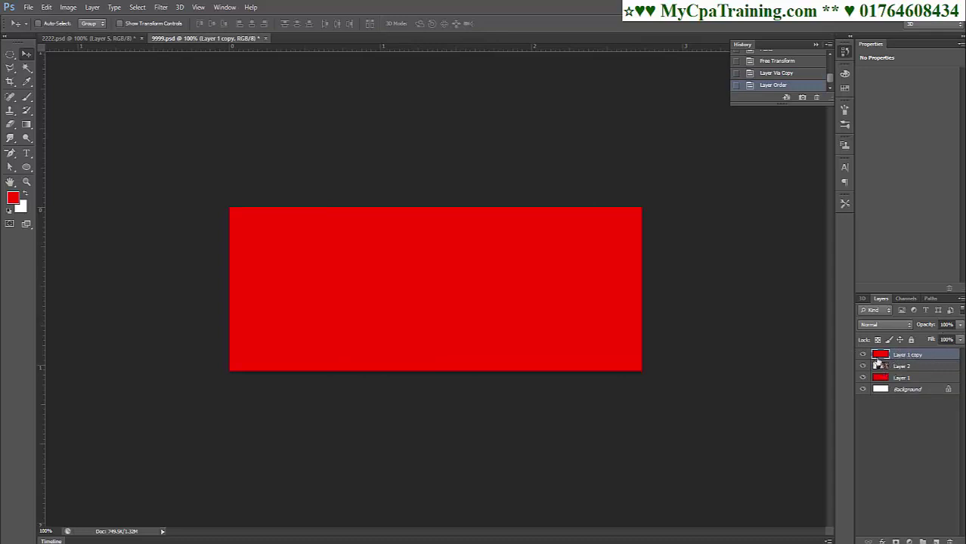
click(960, 325)
drag(962, 342, 922, 339)
click(105, 37)
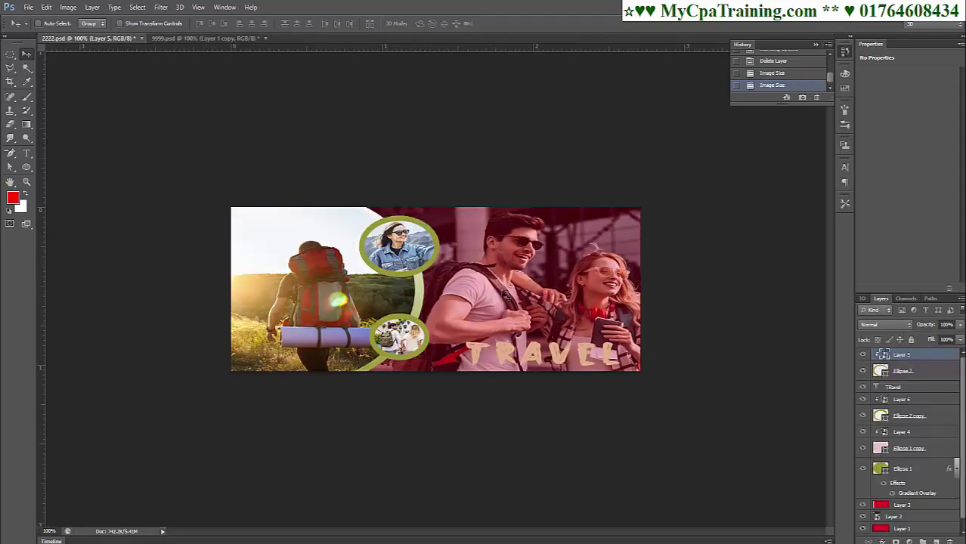
click(199, 37)
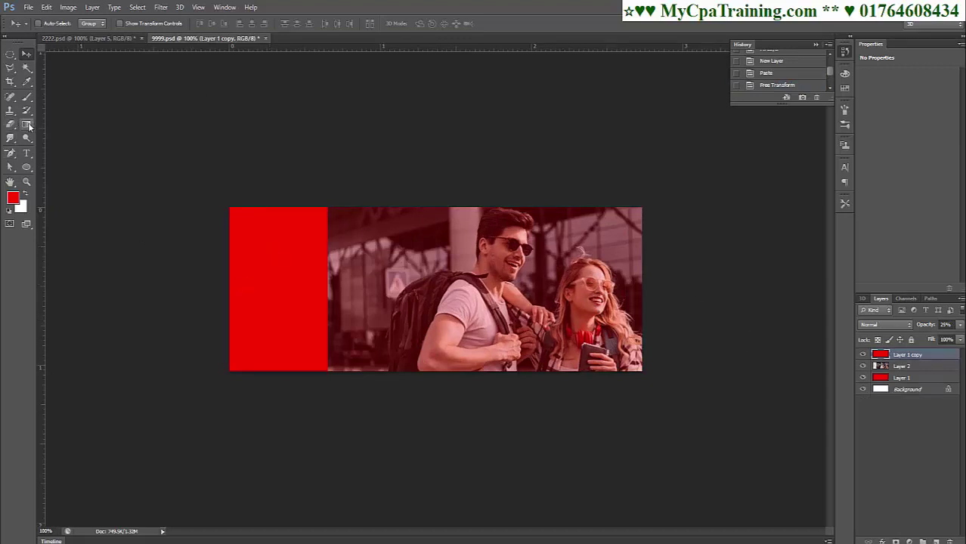
Step: Draw a large circle with the Ellipse tool and move it toward the left side
click(26, 168)
mouse_move(188, 176)
mouse_down()
mouse_move(439, 436)
mouse_move(430, 412)
mouse_up()
click(92, 24)
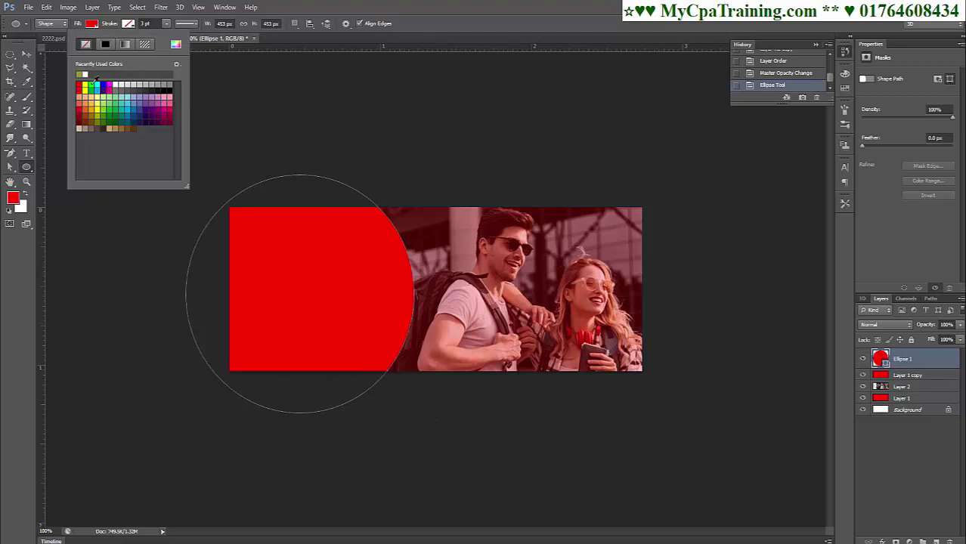
key(v)
drag(336, 295, 341, 297)
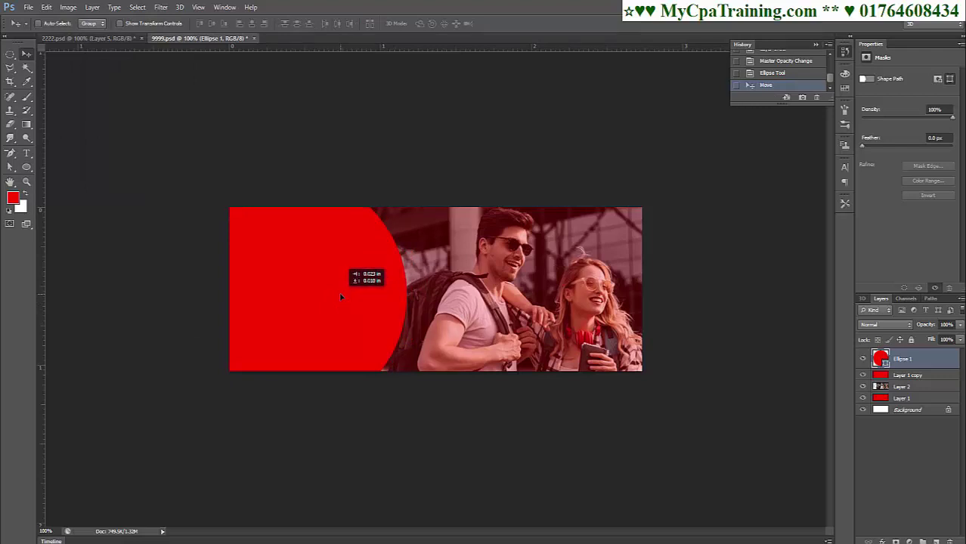
Step: Set the circle's fill colour to olive green #a4a614
double_click(881, 358)
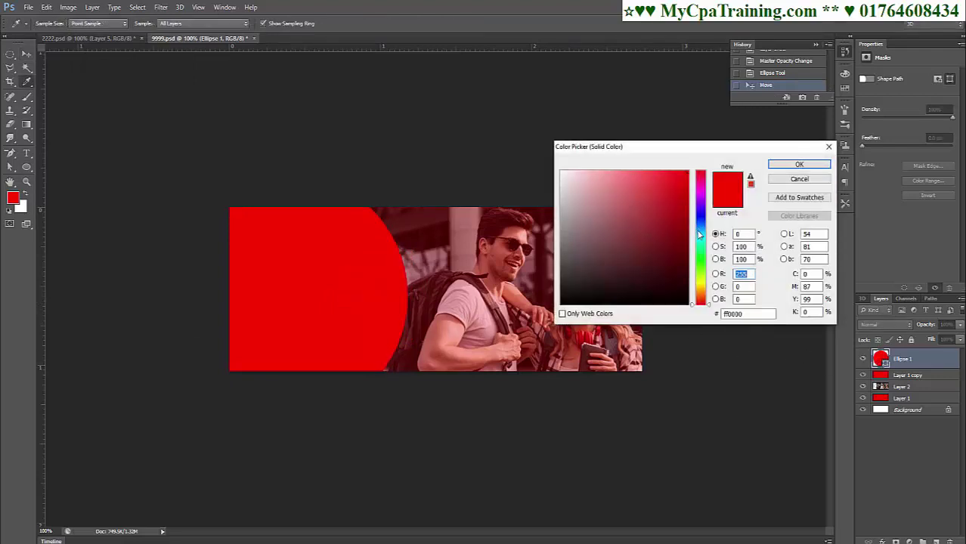
click(700, 278)
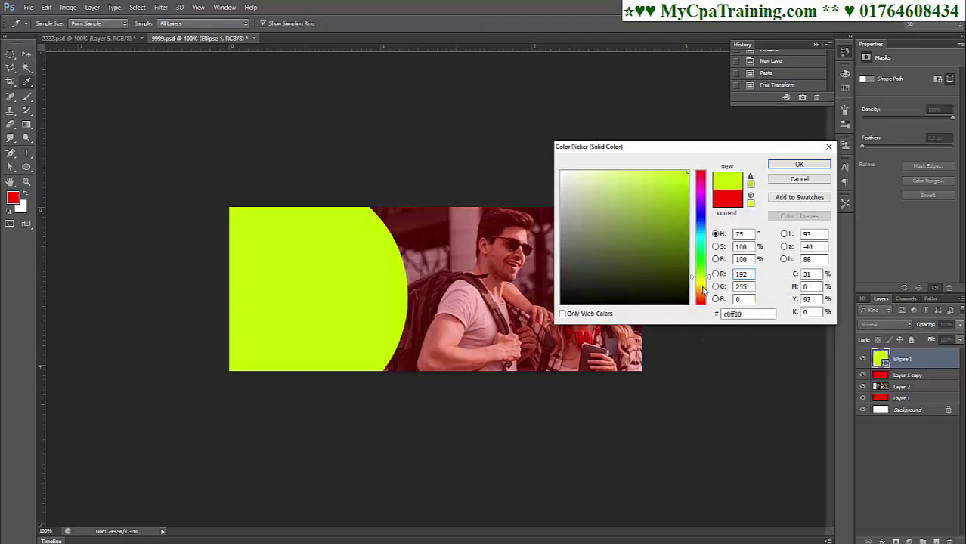
click(664, 216)
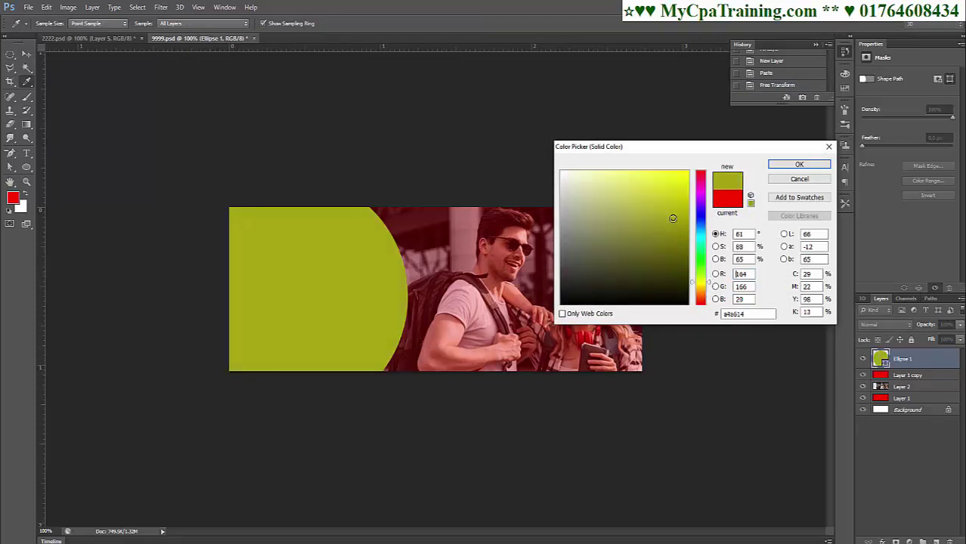
click(799, 164)
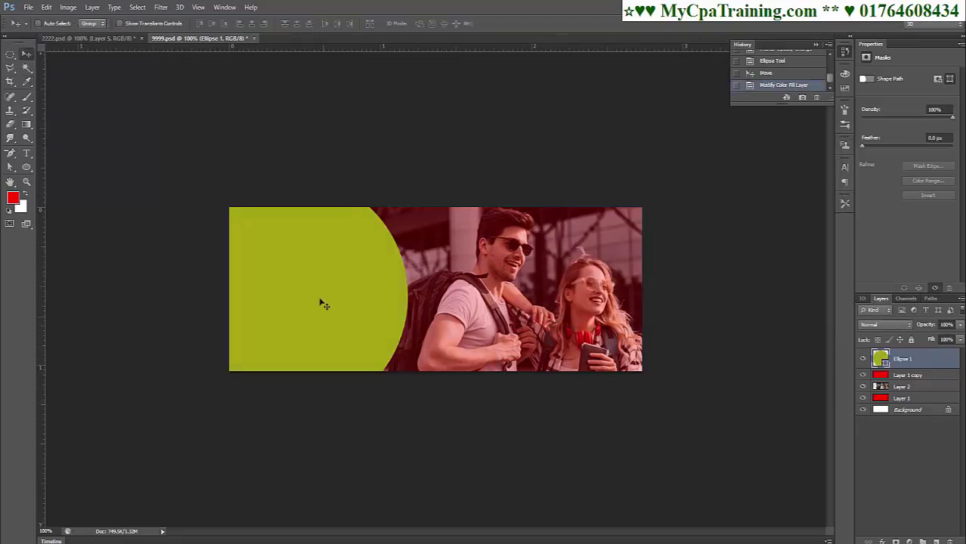
Step: Duplicate the olive circle layer with Ctrl+J
right_click(289, 266)
click(323, 269)
right_click(903, 361)
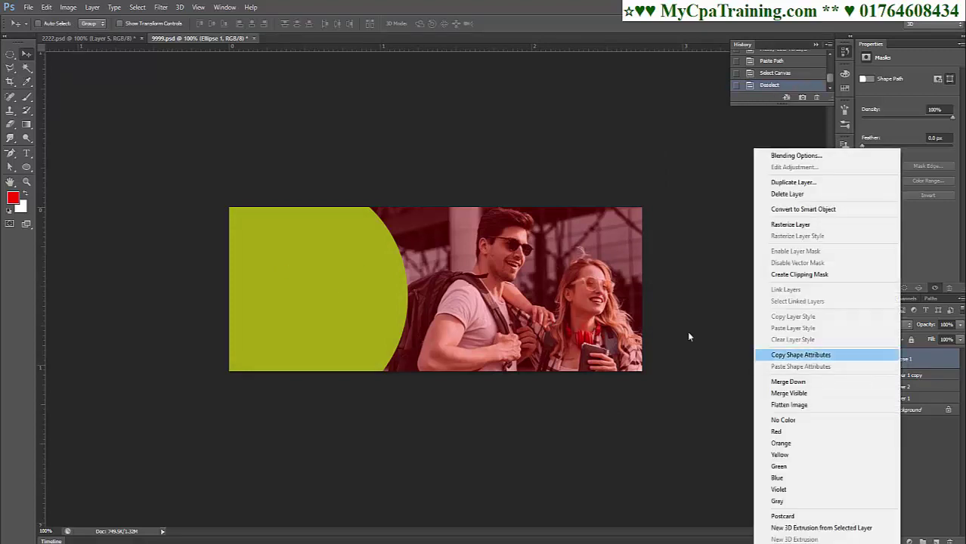
click(900, 355)
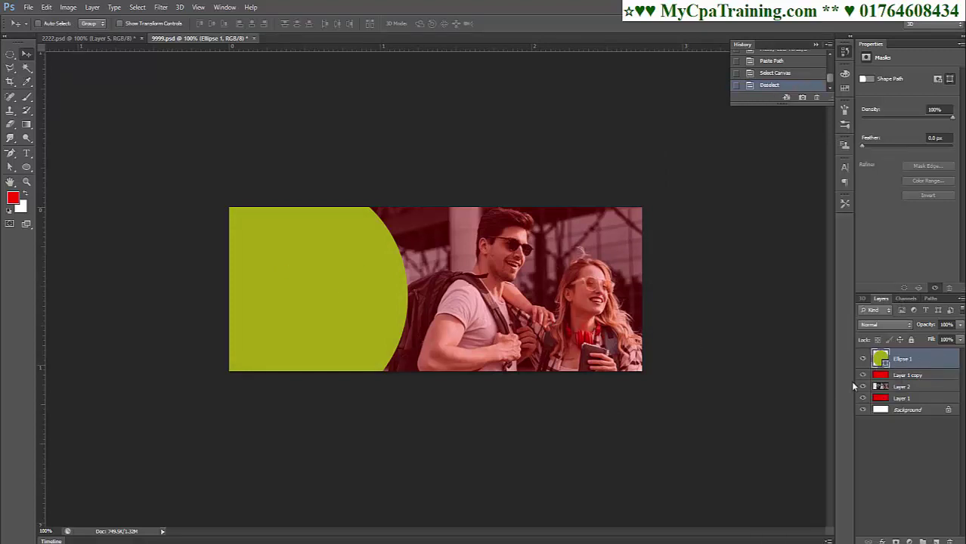
key(ctrl+j)
key(ctrl+t)
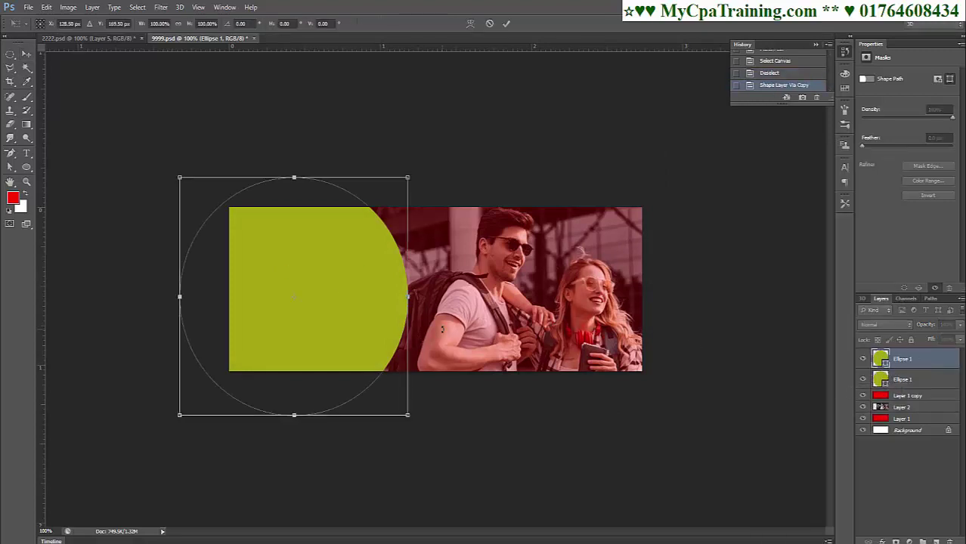
Step: Change the copied circle's fill to pale yellow #ebec8c
key(Return)
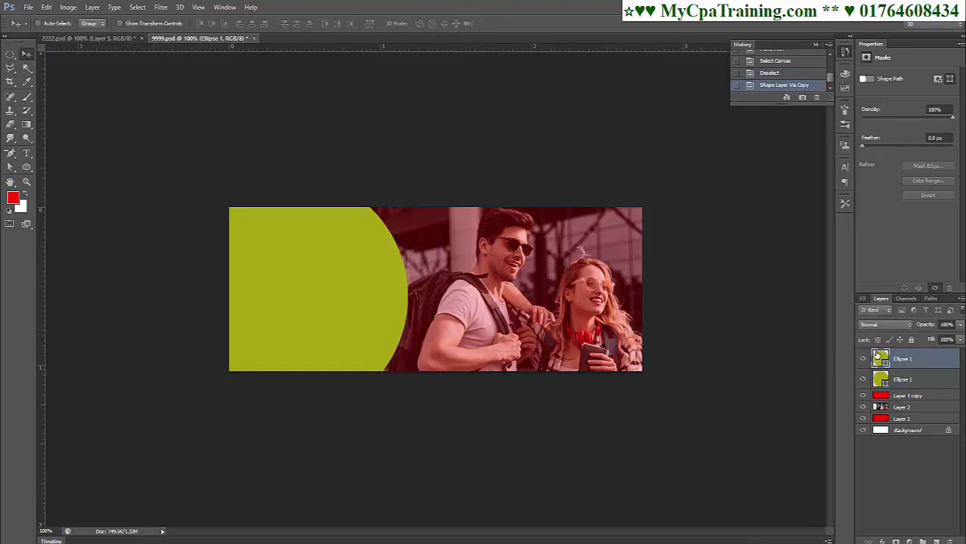
double_click(879, 360)
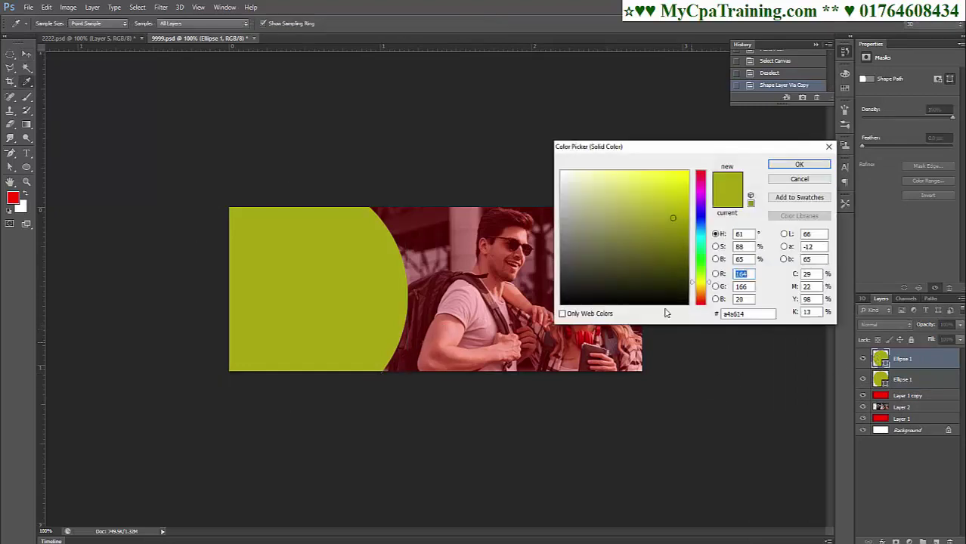
click(615, 182)
click(603, 257)
click(612, 179)
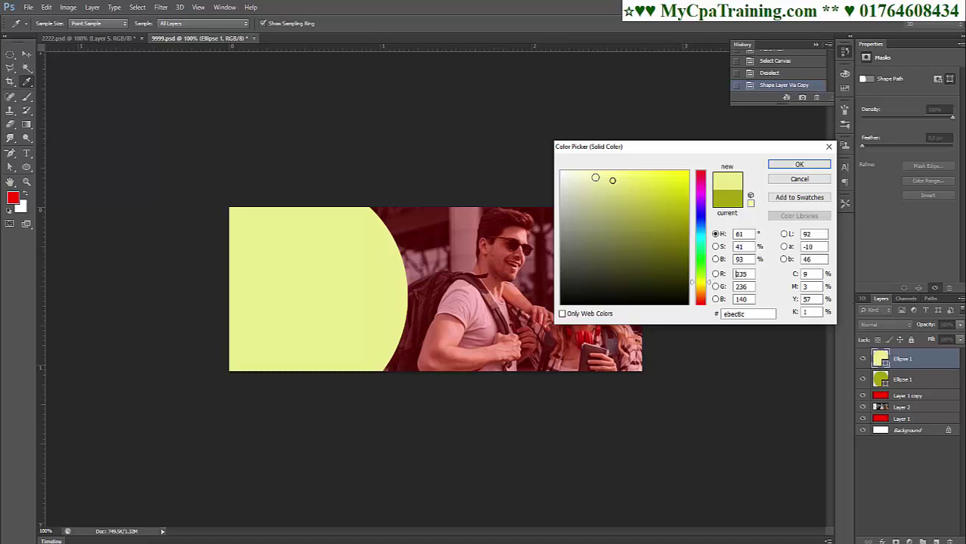
click(799, 165)
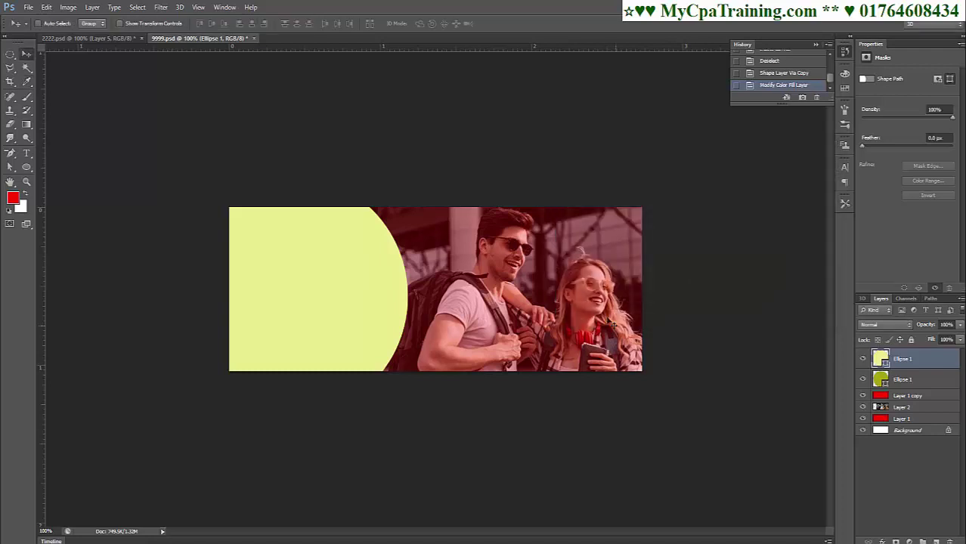
Step: Shrink the pale circle to about 92% and shift it right, leaving a thin olive rim
right_click(902, 363)
click(680, 314)
key(ctrl+t)
drag(408, 415, 390, 398)
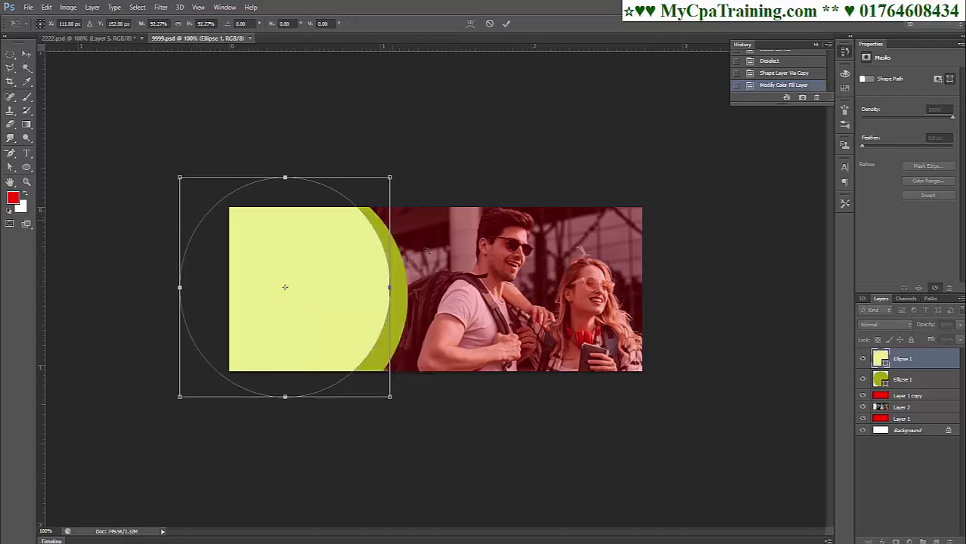
key(v)
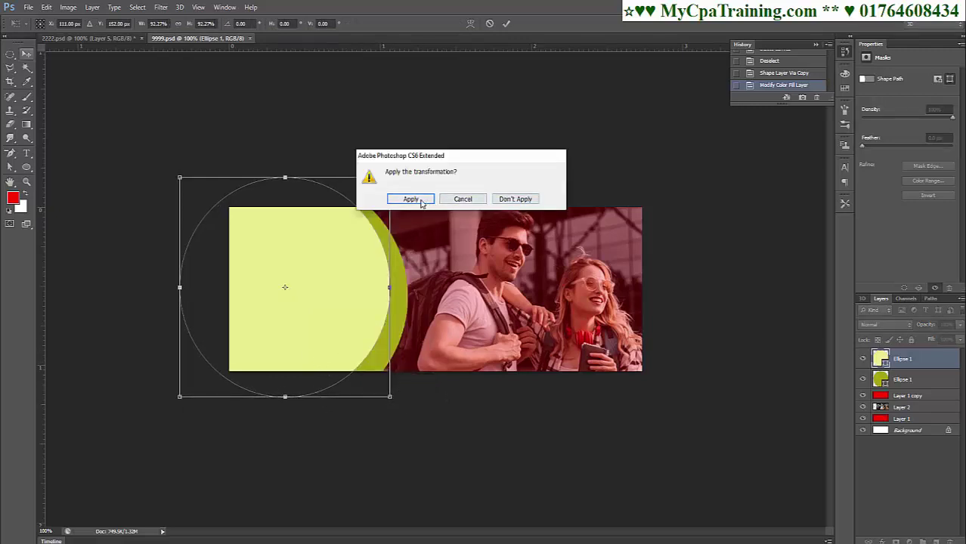
click(412, 200)
drag(309, 291, 316, 295)
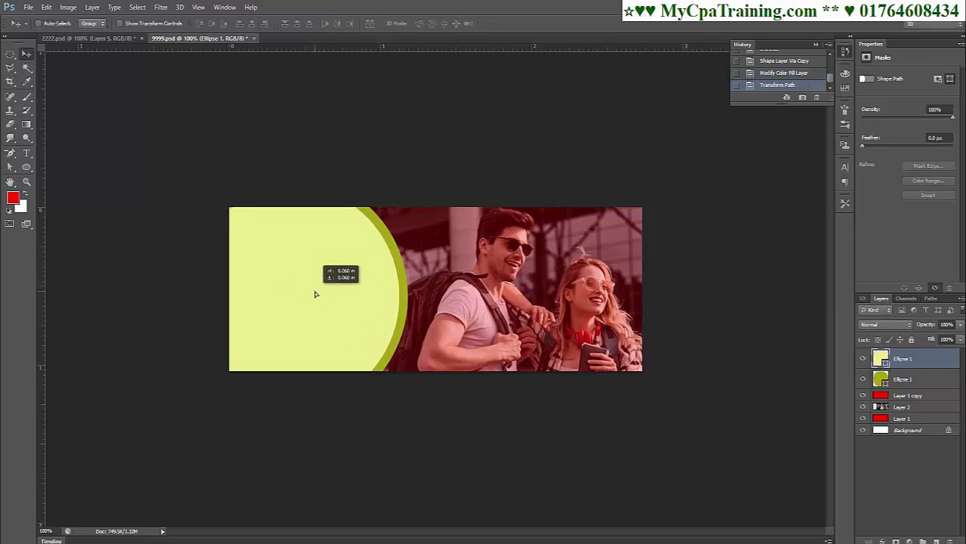
drag(315, 295, 316, 295)
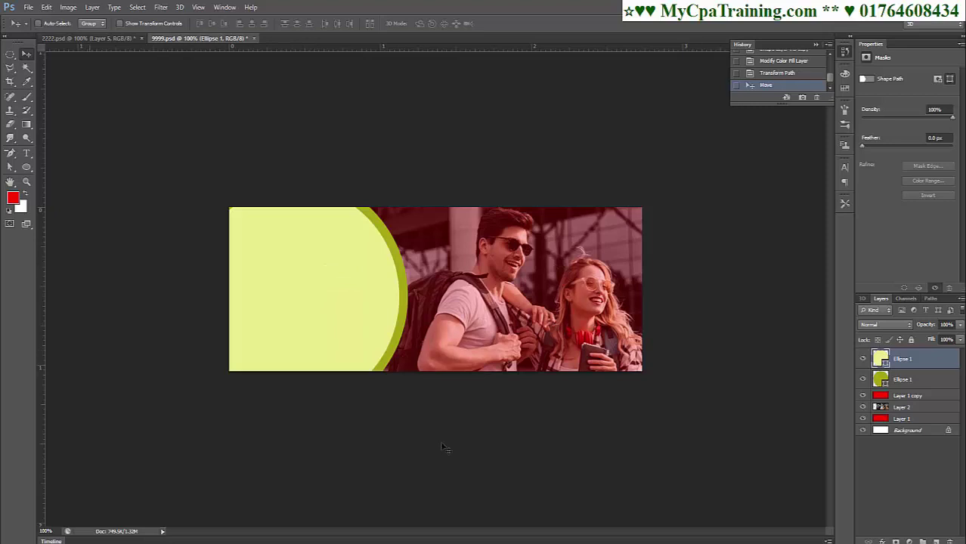
Step: Open the backpacker sunset photo and paste it into 9999.psd as a new layer
click(28, 7)
click(37, 29)
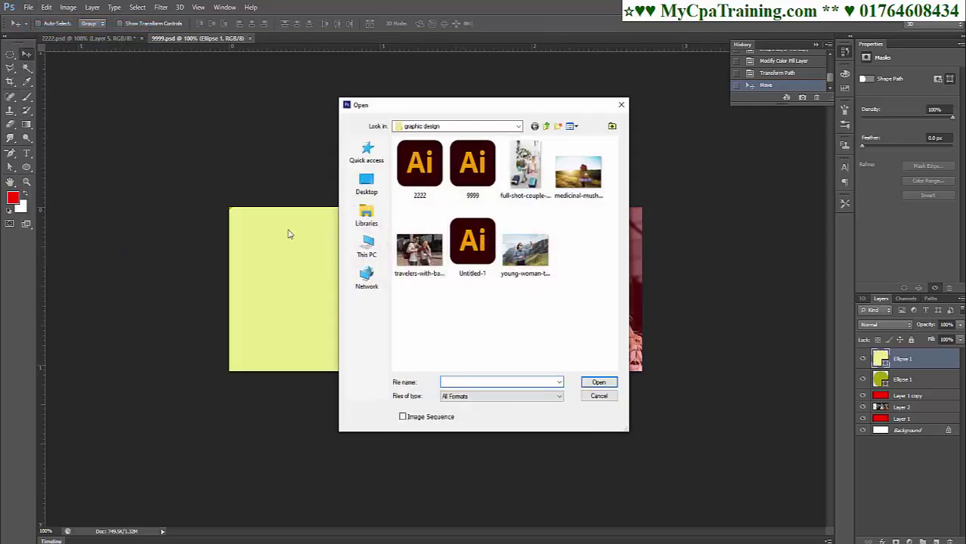
click(599, 397)
click(114, 37)
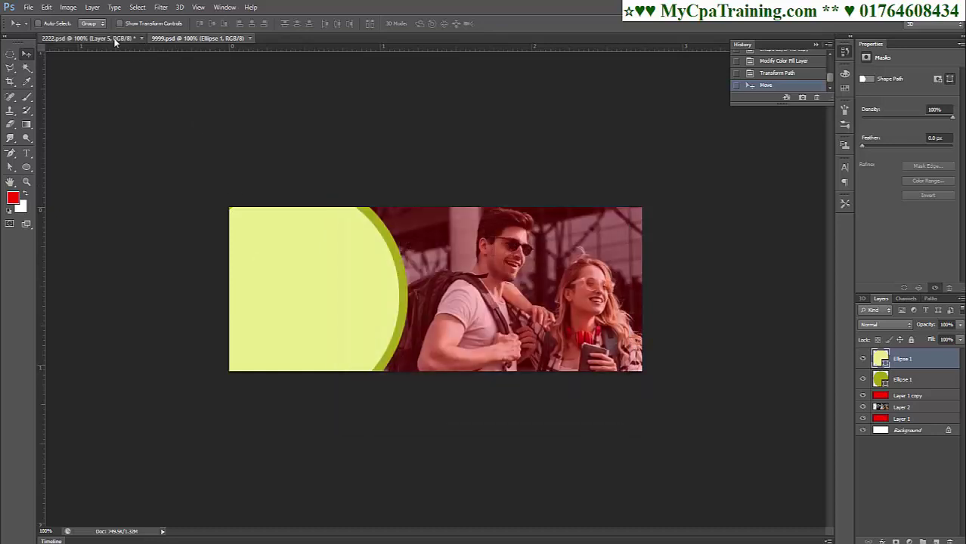
click(193, 38)
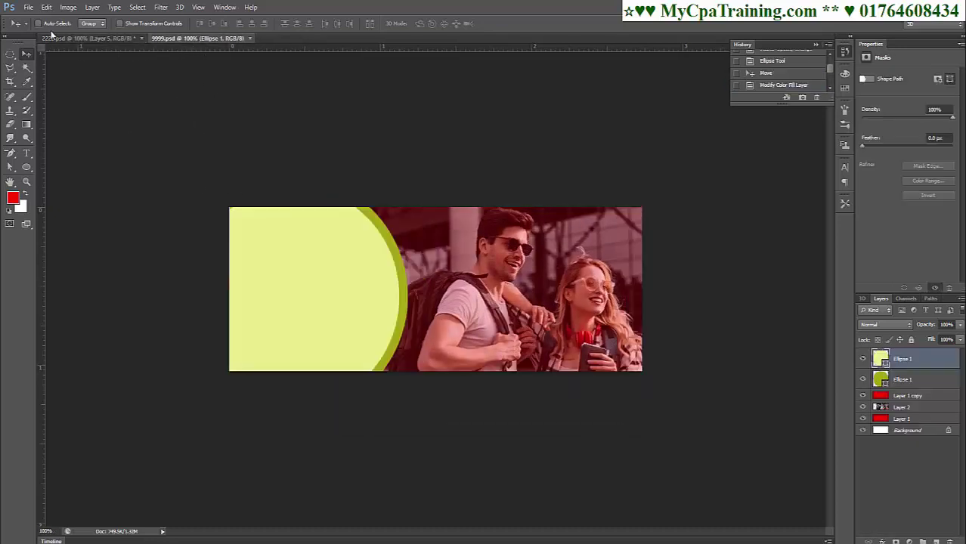
click(28, 7)
click(38, 29)
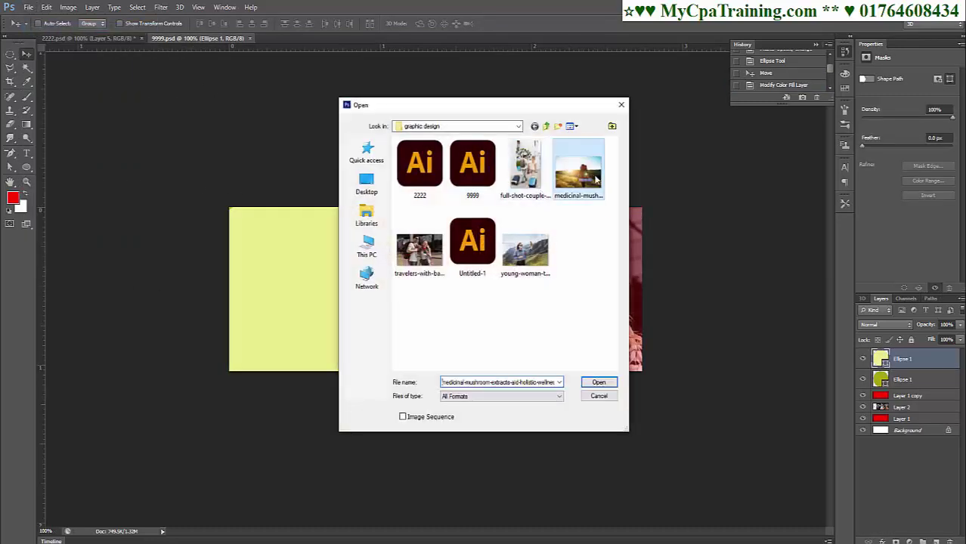
double_click(579, 177)
key(ctrl+a)
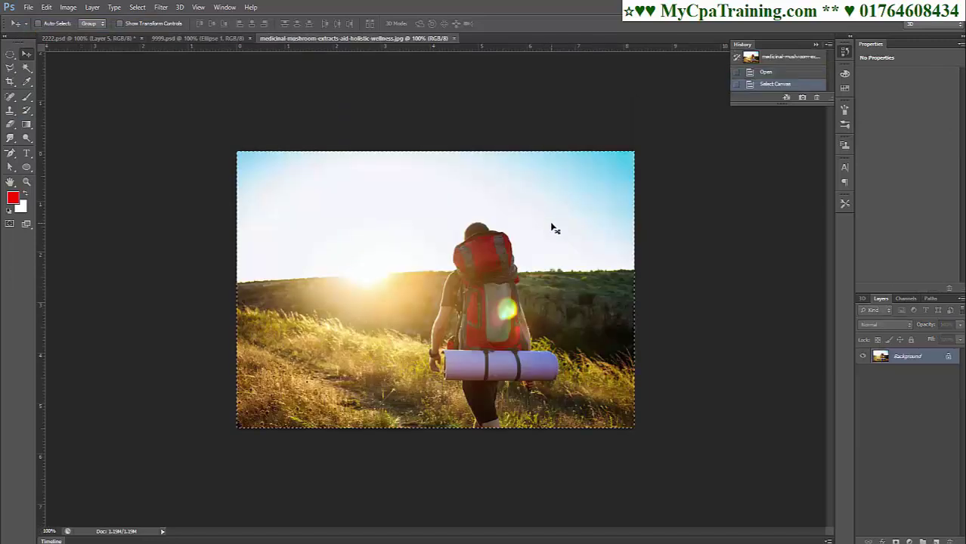
click(181, 39)
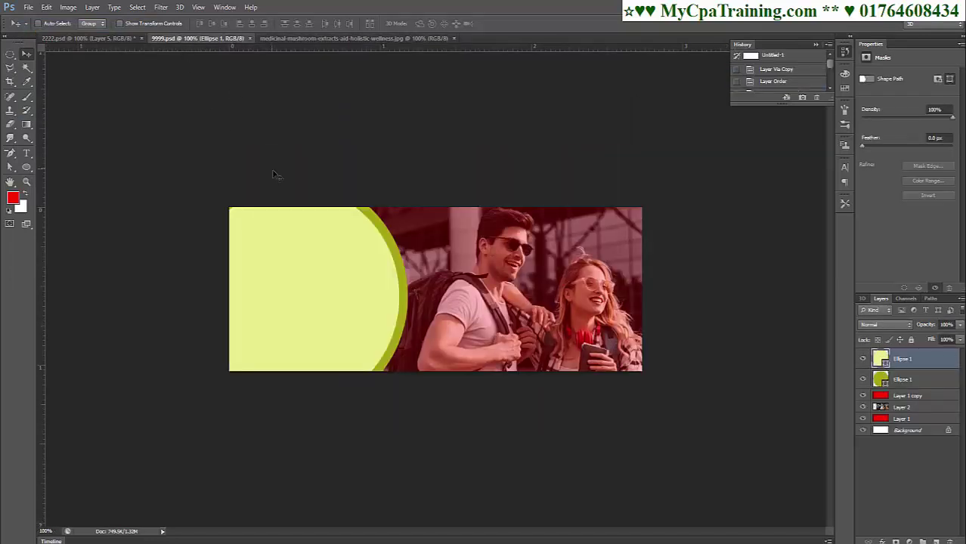
key(ctrl+v)
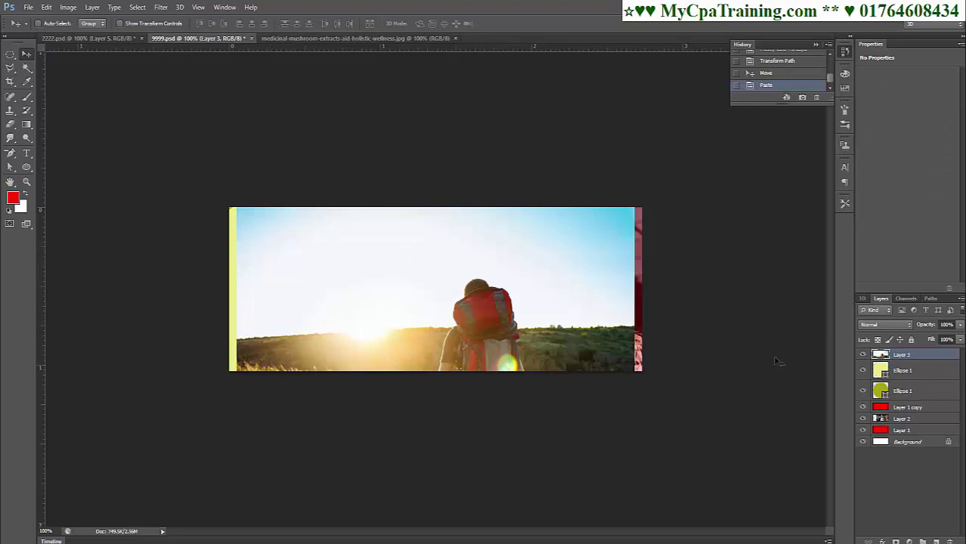
Step: Convert the backpacker photo layer to a smart object and clip it to the pale circle
right_click(904, 359)
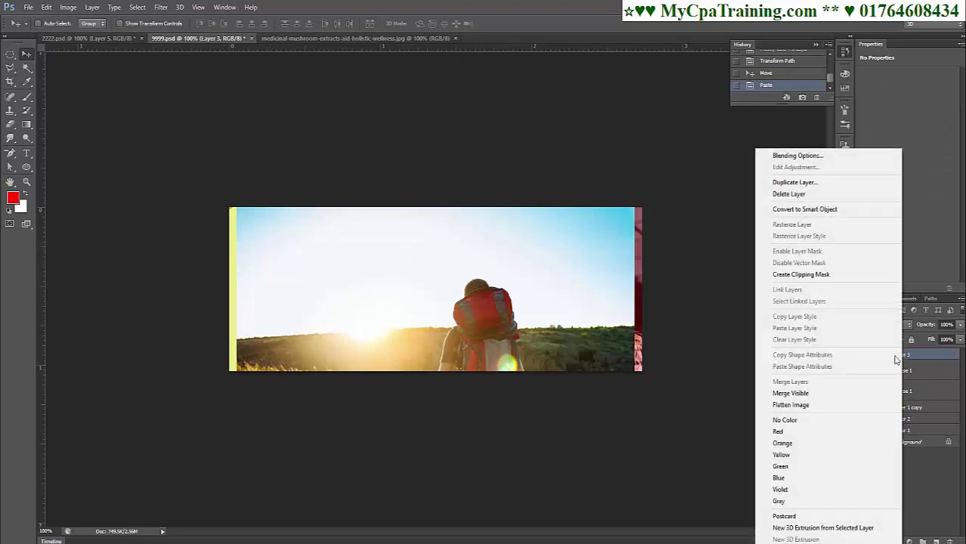
click(815, 210)
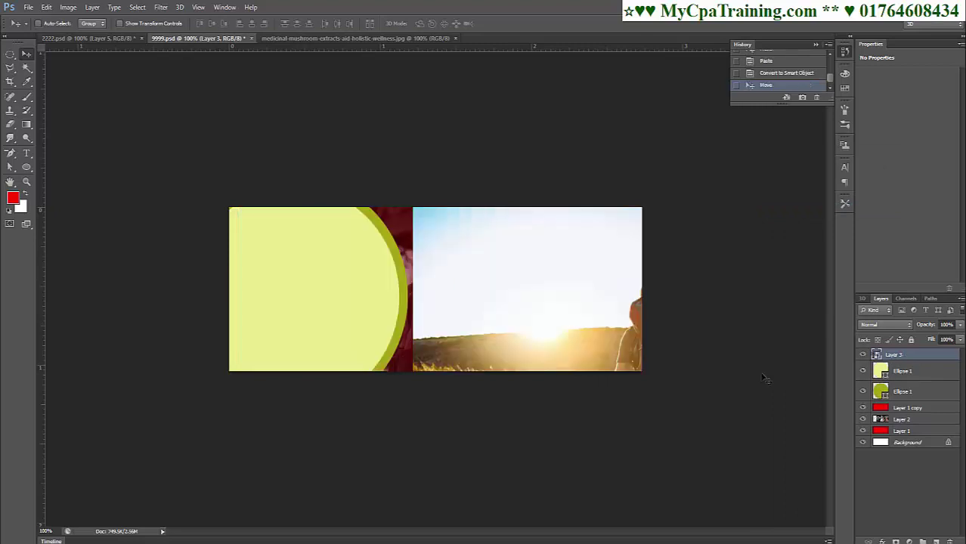
right_click(356, 304)
click(382, 311)
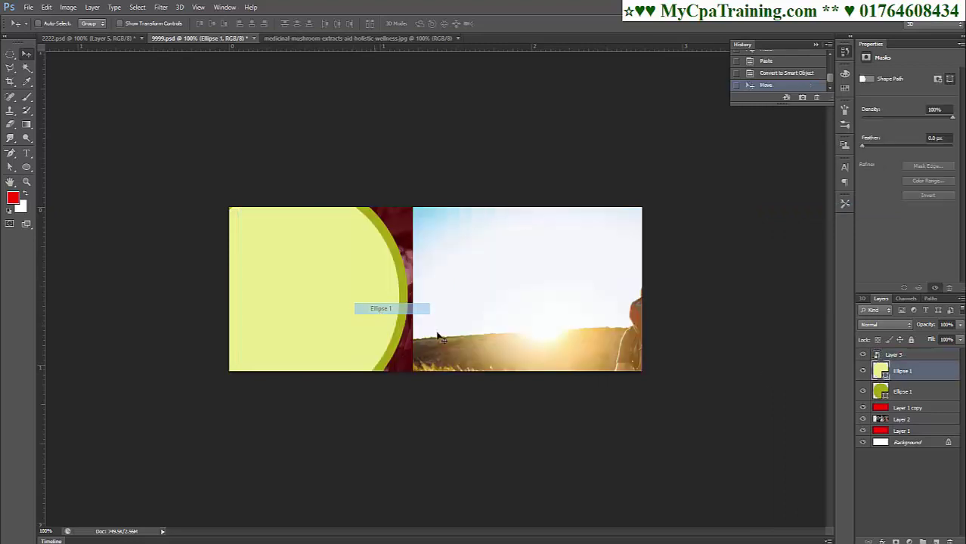
right_click(895, 357)
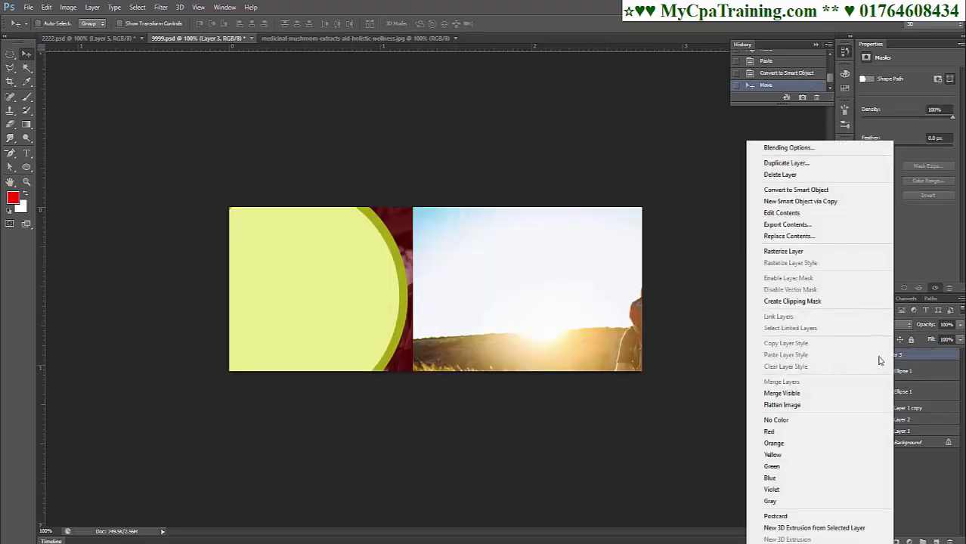
click(788, 302)
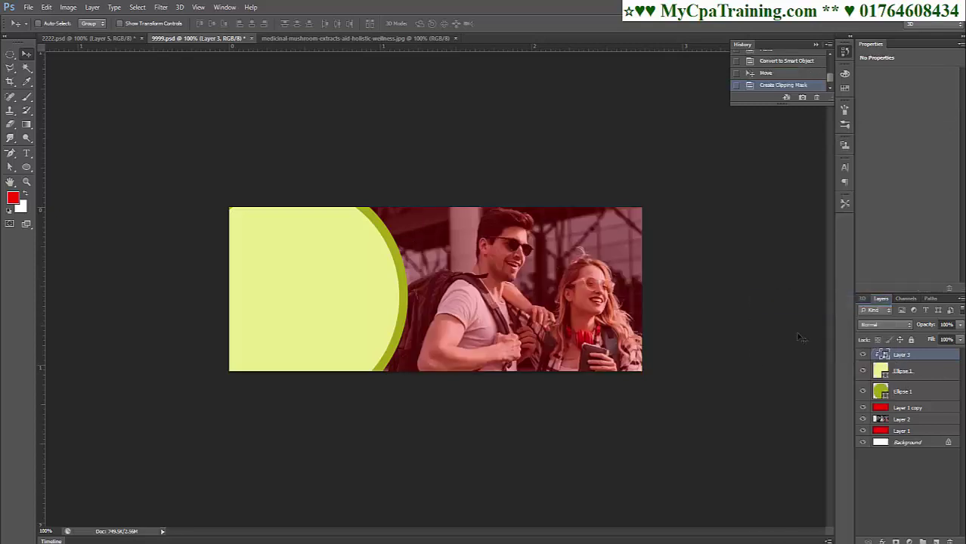
Step: Move the clipped photo left and scale it down to sit inside the circle
drag(394, 300, 287, 301)
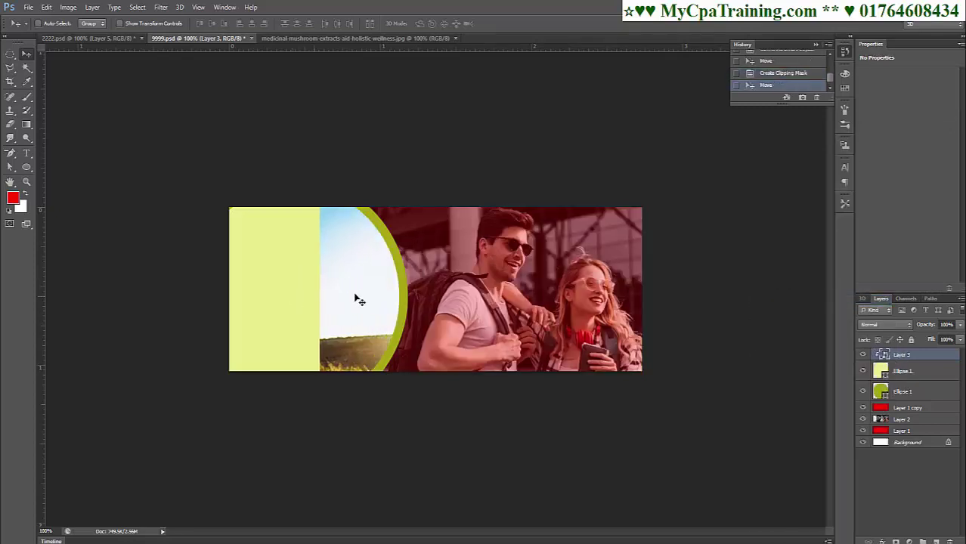
mouse_move(356, 238)
mouse_down()
mouse_move(252, 299)
mouse_move(348, 324)
mouse_up()
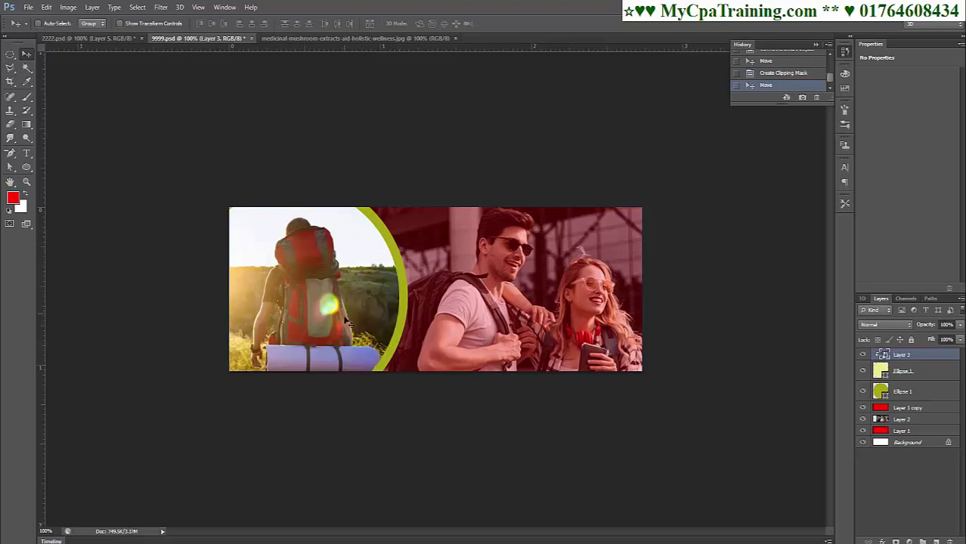
key(ctrl+t)
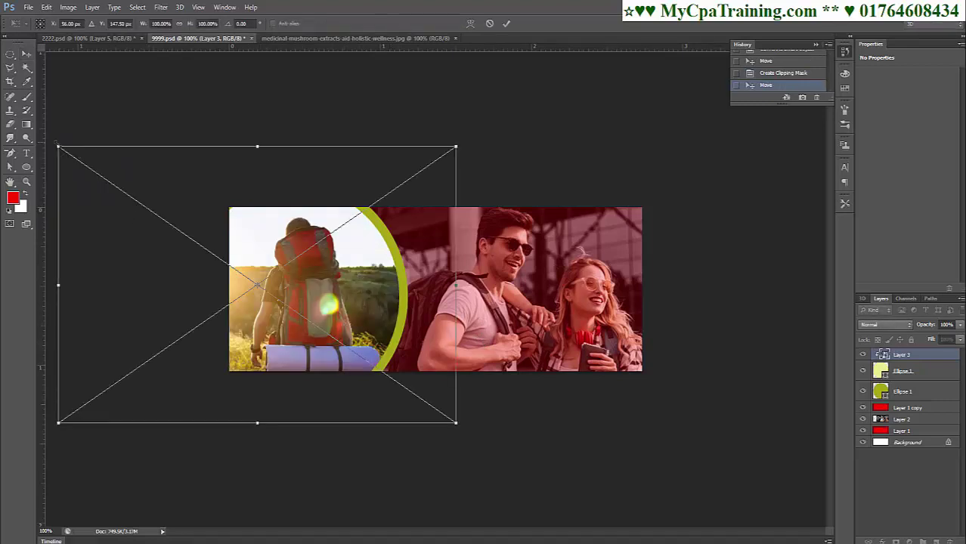
drag(58, 146, 134, 176)
key(Return)
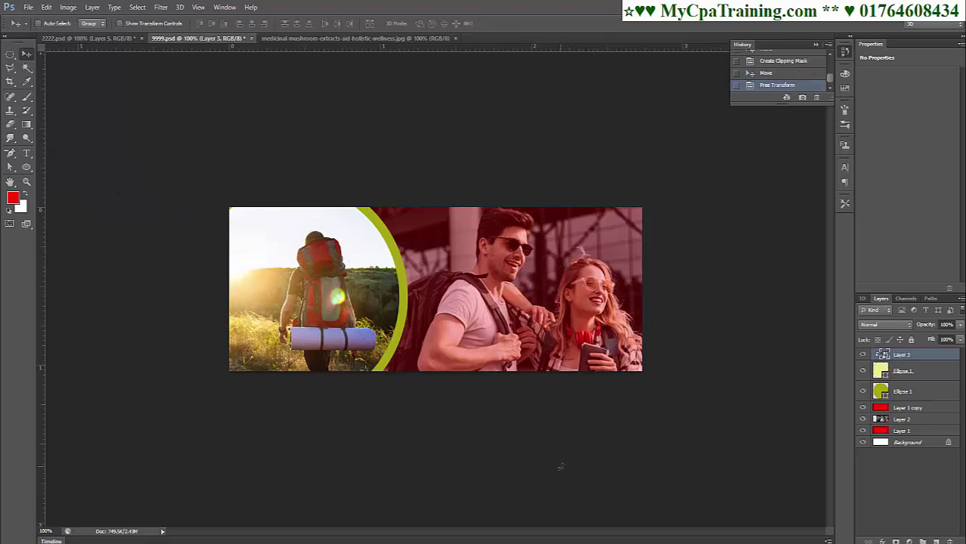
right_click(904, 394)
click(798, 155)
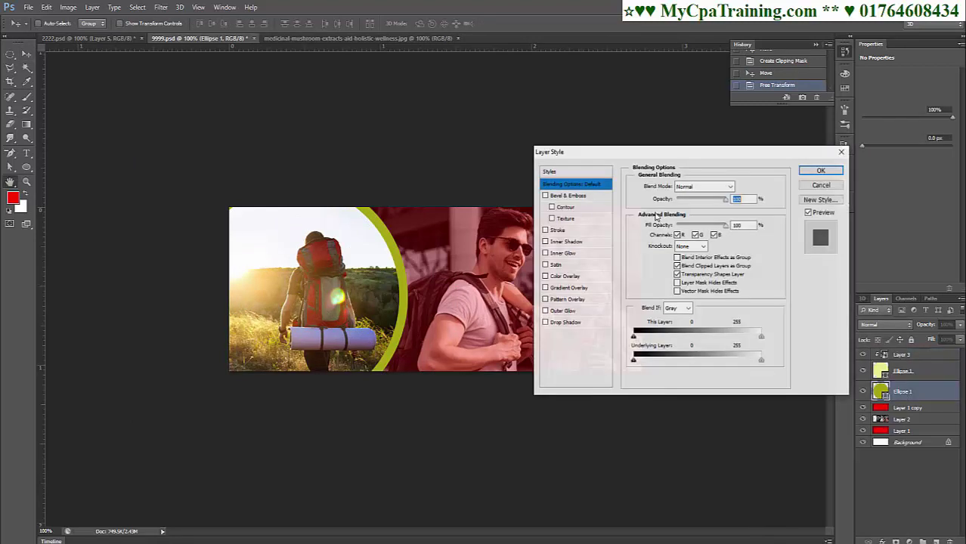
drag(673, 152, 712, 143)
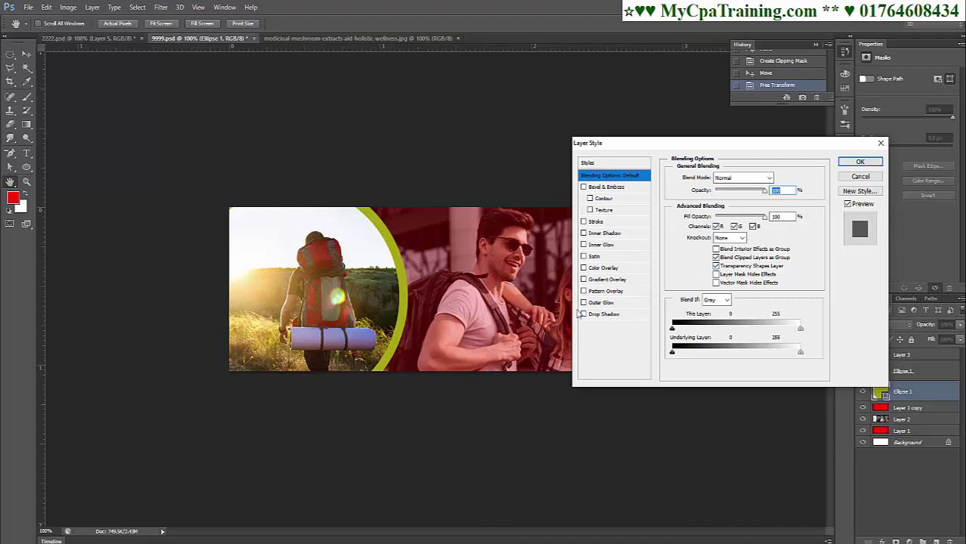
click(607, 280)
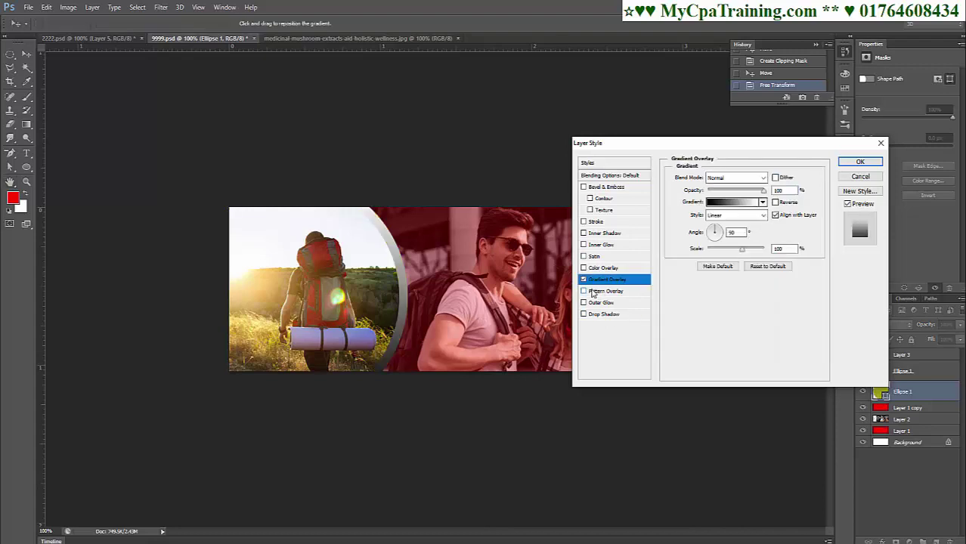
drag(369, 358, 392, 354)
click(763, 202)
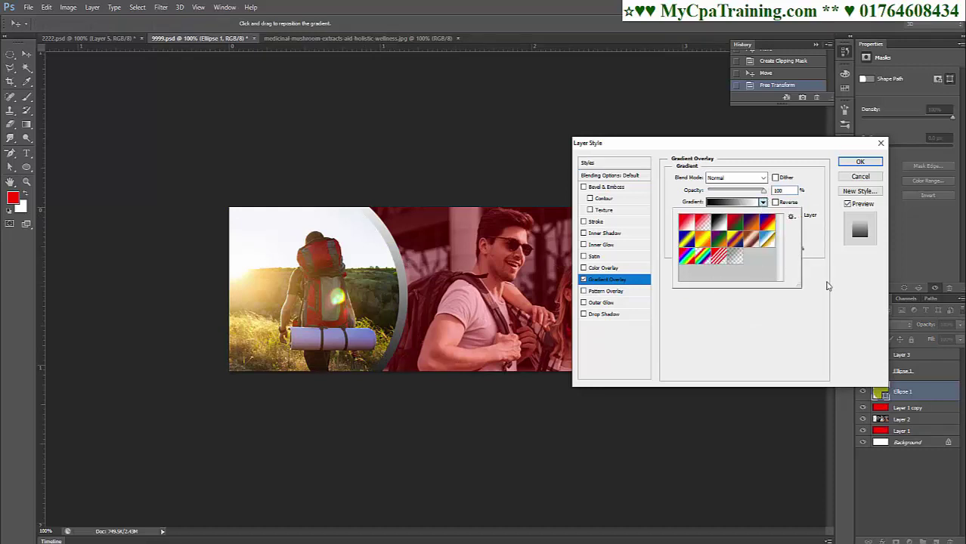
click(836, 305)
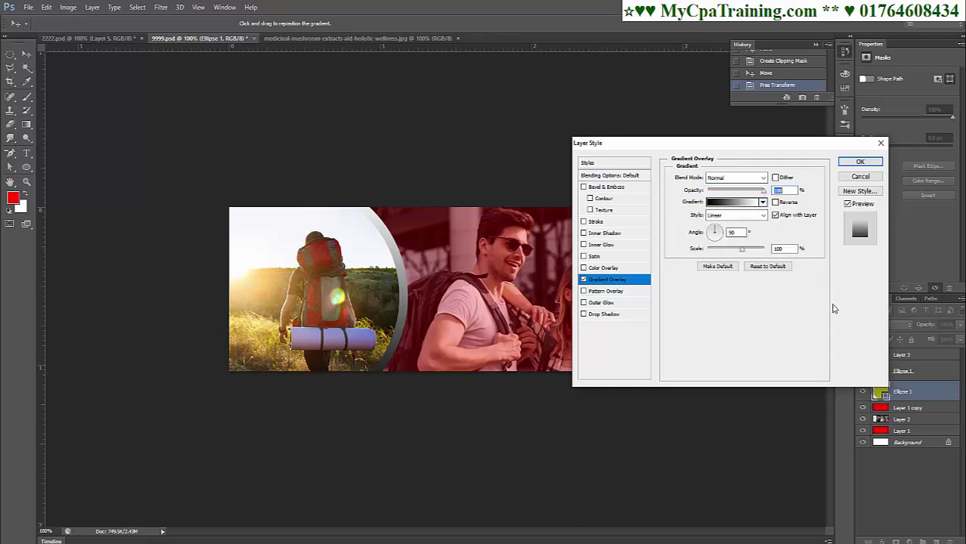
click(860, 162)
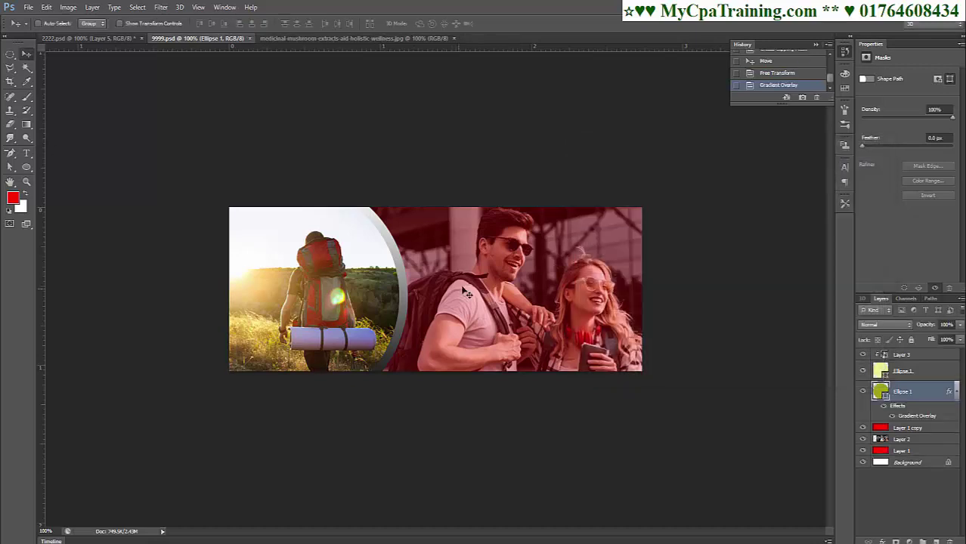
click(117, 37)
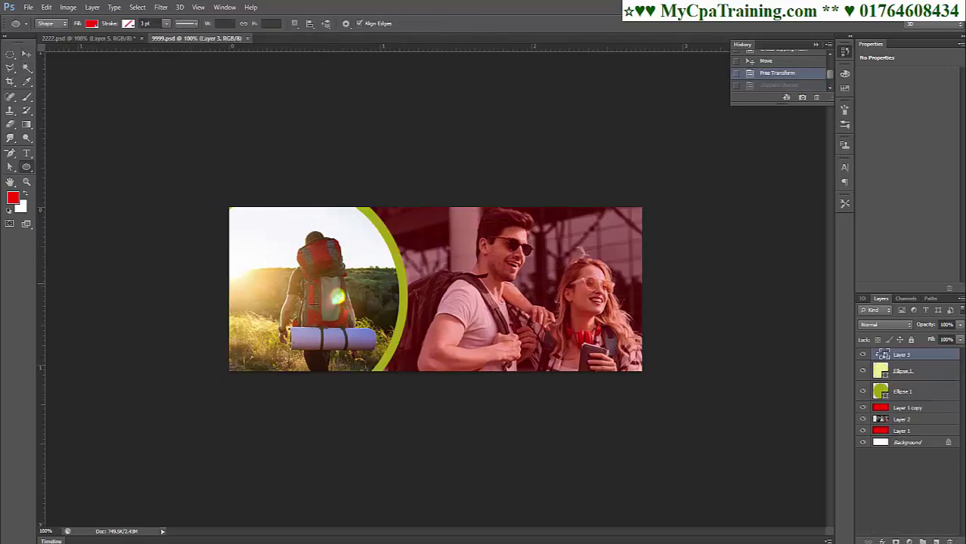
Step: Draw a small circle and resize it to about 82% on the ring's upper edge
drag(383, 241, 484, 333)
key(v)
drag(424, 284, 400, 257)
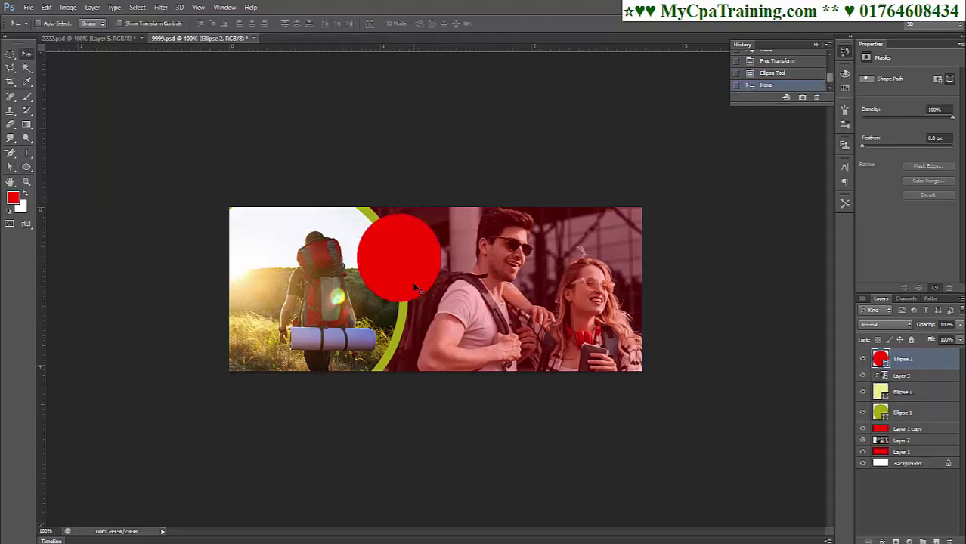
key(ctrl+t)
drag(442, 214, 419, 259)
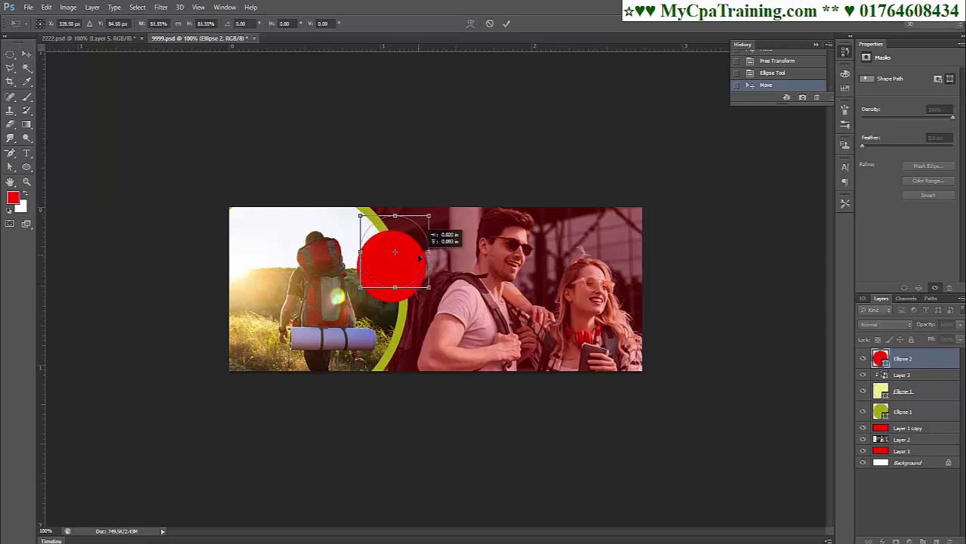
drag(420, 258, 421, 261)
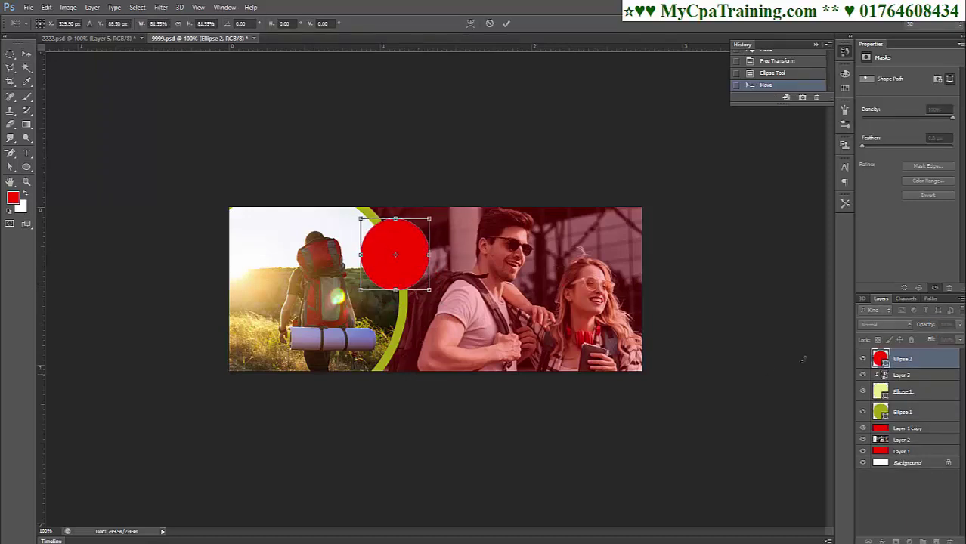
Step: Fill the small circle with olive green #a4a614 and duplicate it
double_click(880, 360)
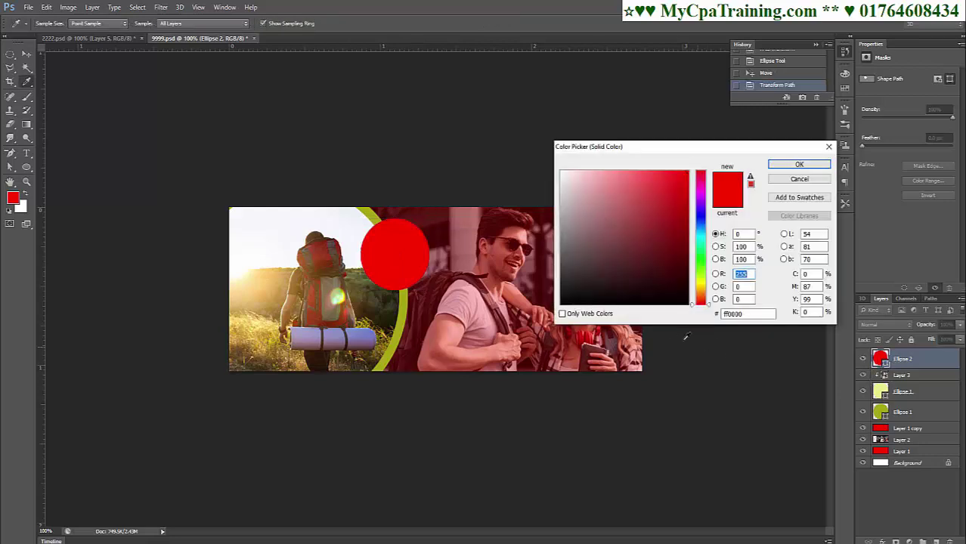
click(405, 316)
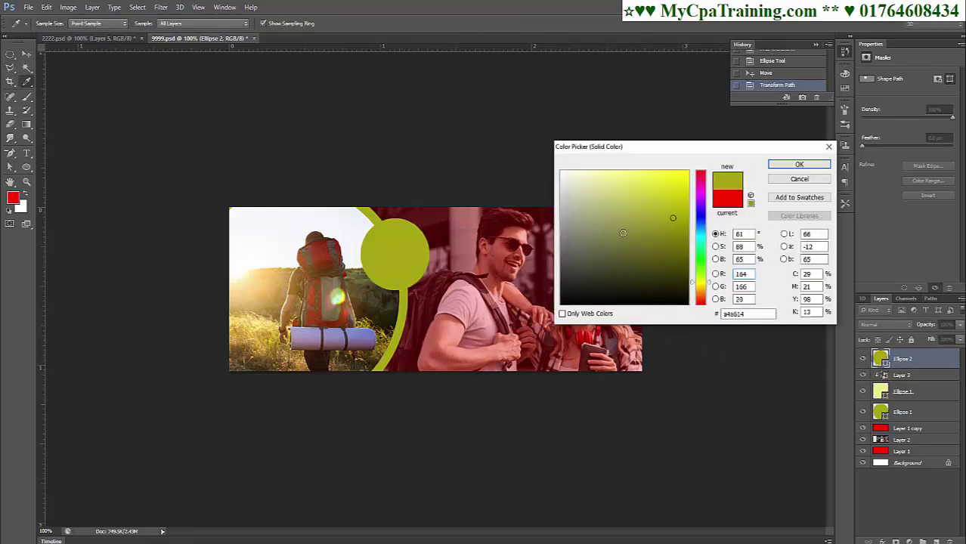
click(802, 174)
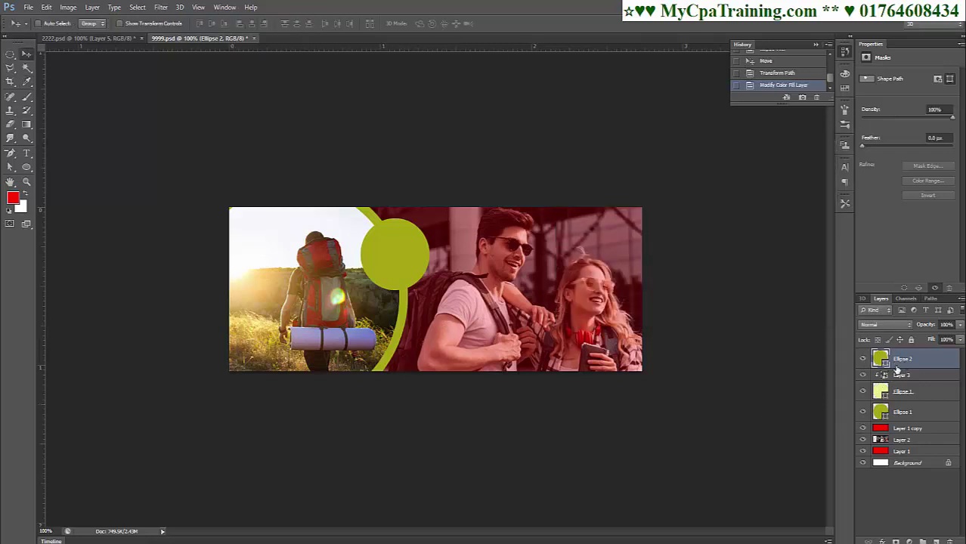
key(ctrl+j)
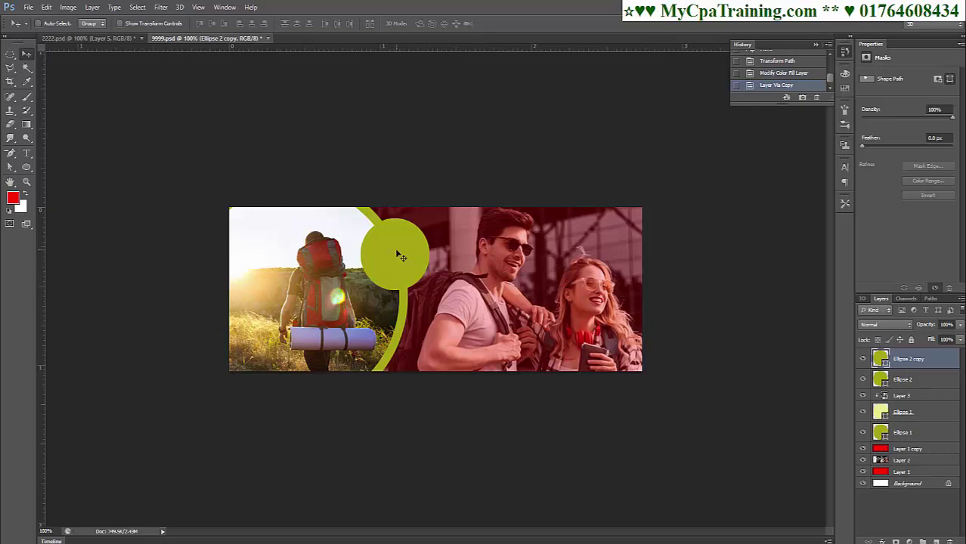
Step: Scale the Ellipse 2 copy to about 80% and open its fill colour picker
key(ctrl+t)
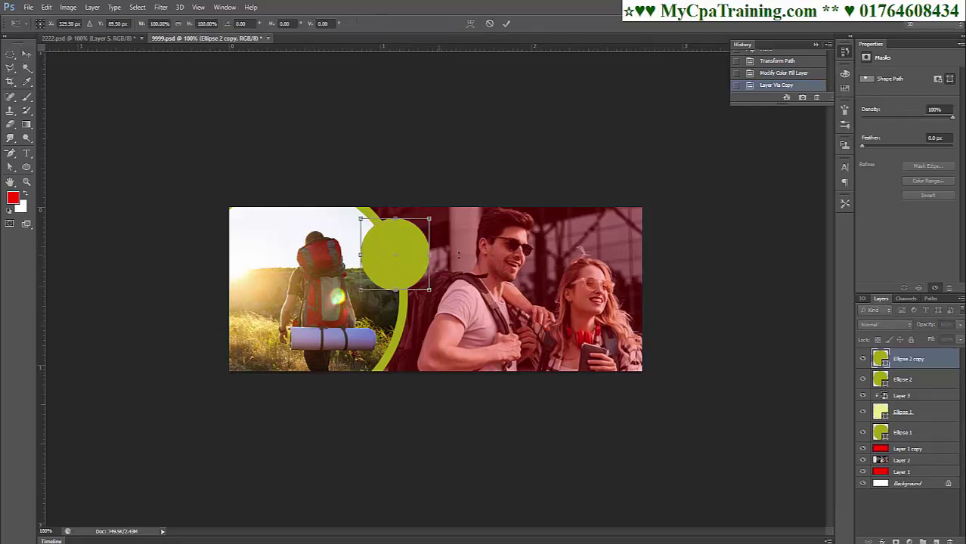
drag(430, 216, 426, 225)
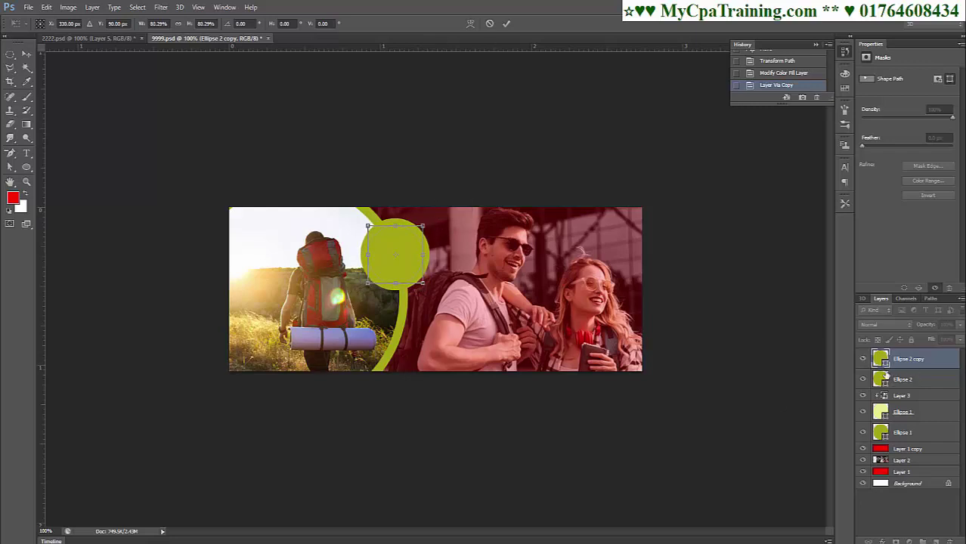
key(Return)
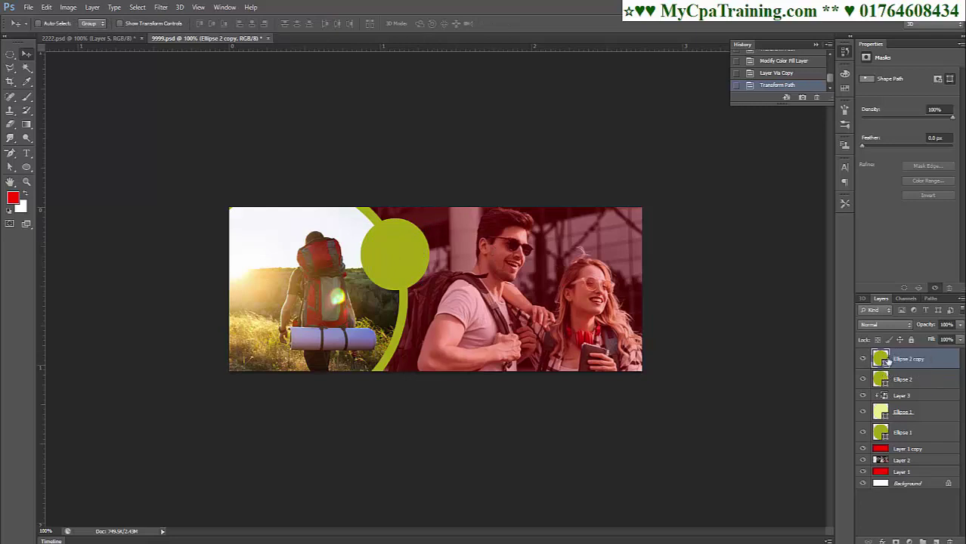
double_click(881, 360)
Step: Fill the inner circle grey and select it together with its green ring
click(584, 240)
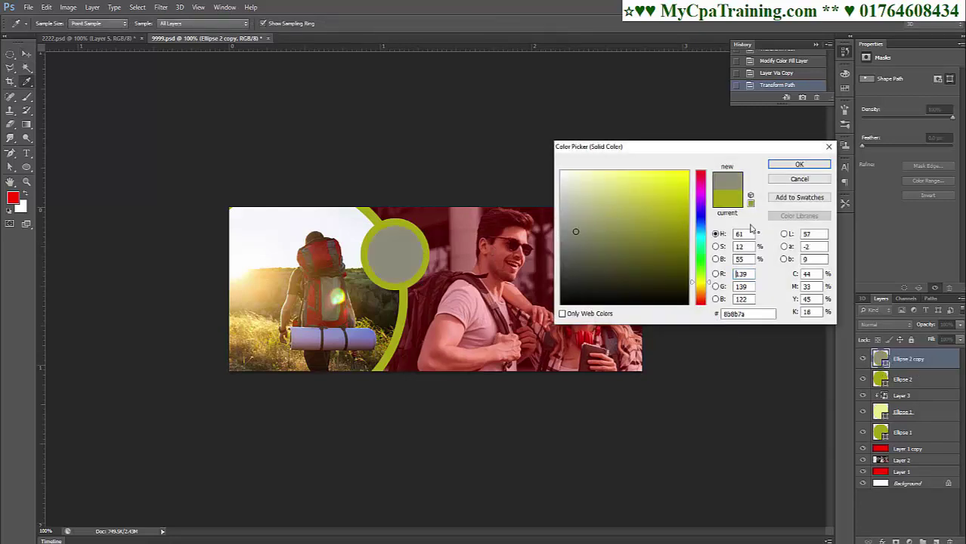
click(800, 164)
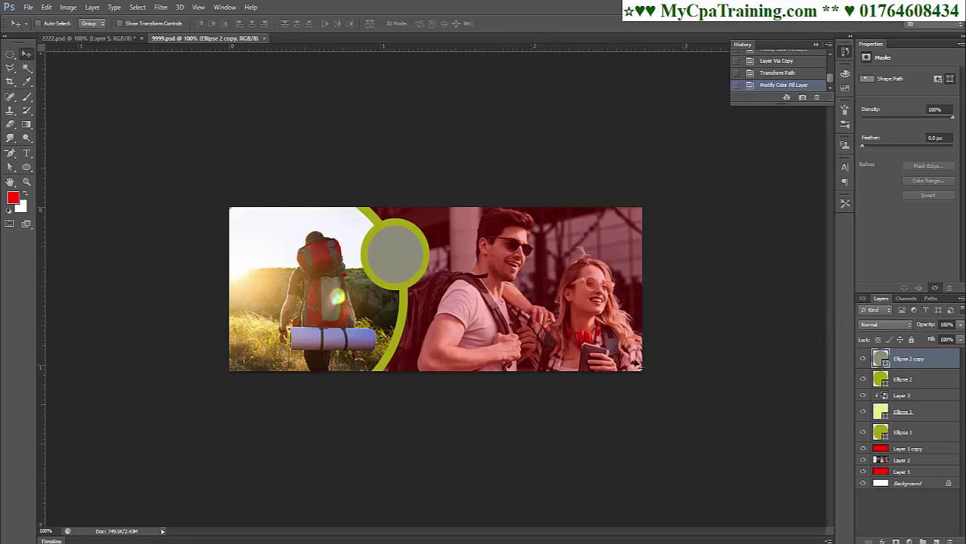
shift+click(897, 381)
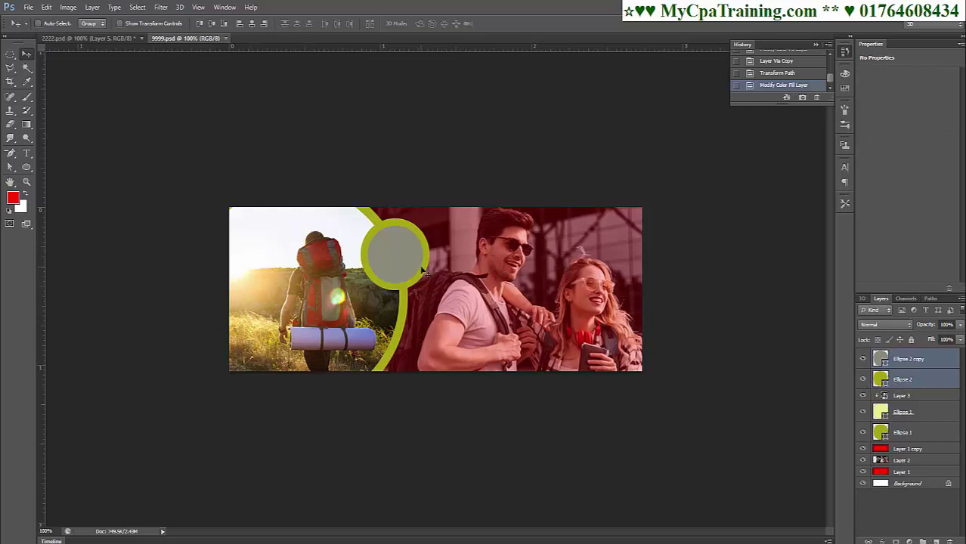
Step: Duplicate the ringed circle below, shrink the copy, and nudge the upper circle slightly left
drag(423, 269, 426, 347)
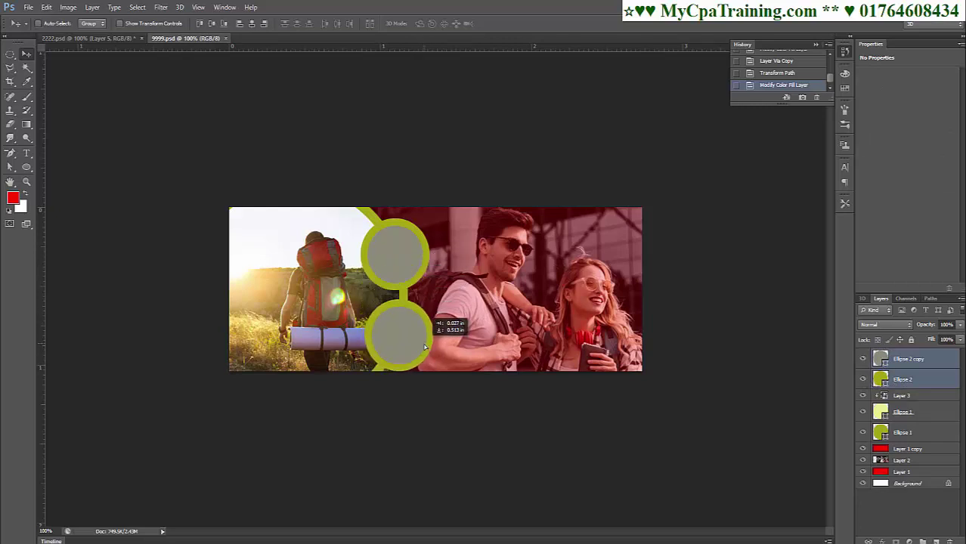
key(ctrl+t)
mouse_move(435, 299)
mouse_down()
mouse_move(409, 326)
mouse_move(425, 309)
mouse_up()
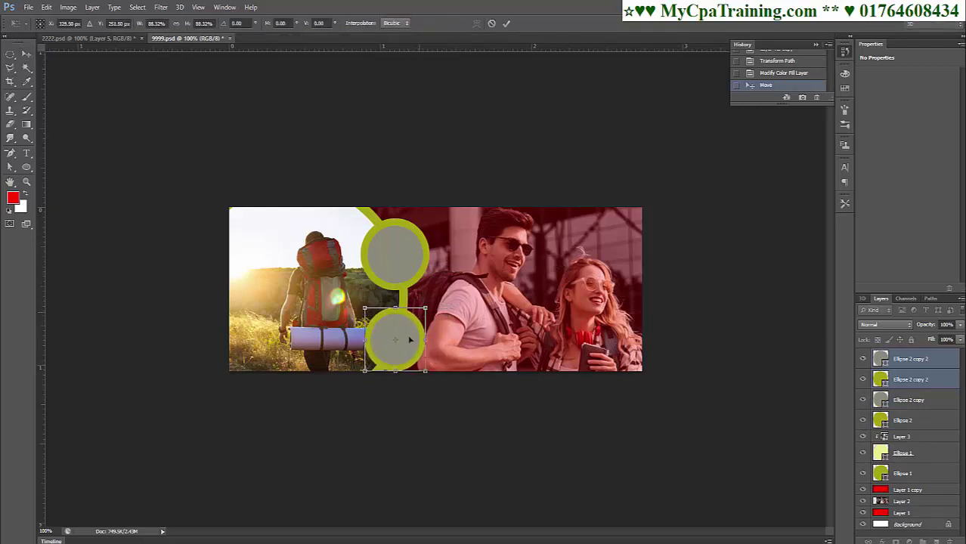
drag(421, 357, 415, 352)
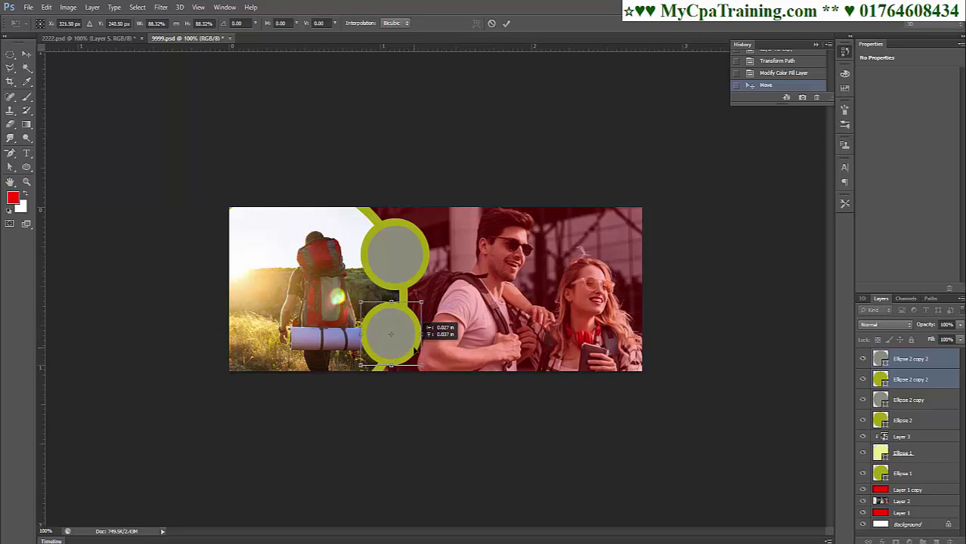
key(Return)
drag(421, 280, 426, 269)
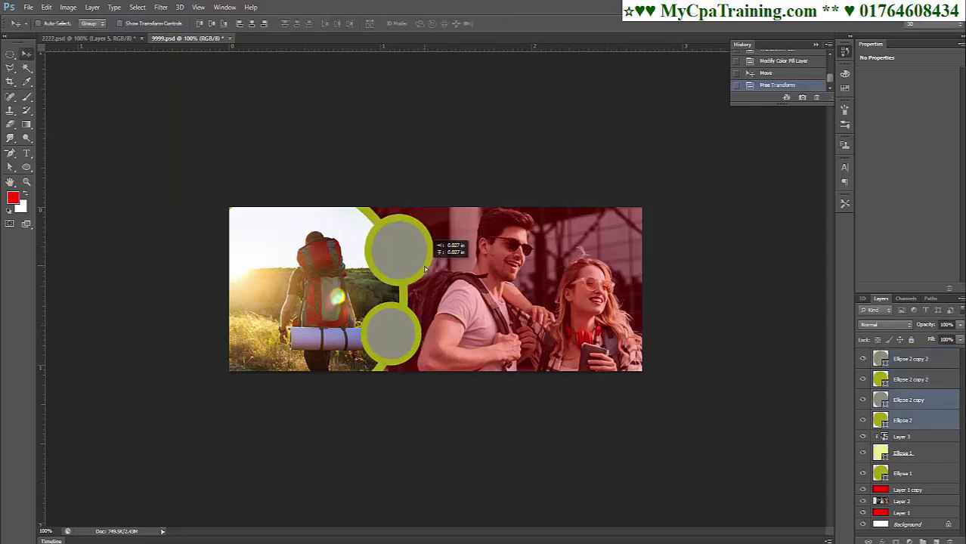
drag(425, 269, 420, 268)
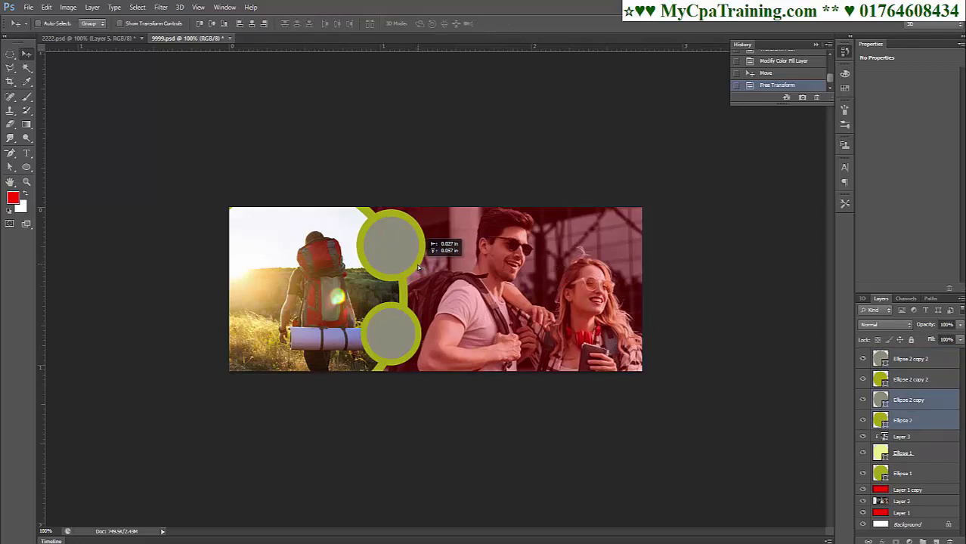
drag(418, 264, 415, 263)
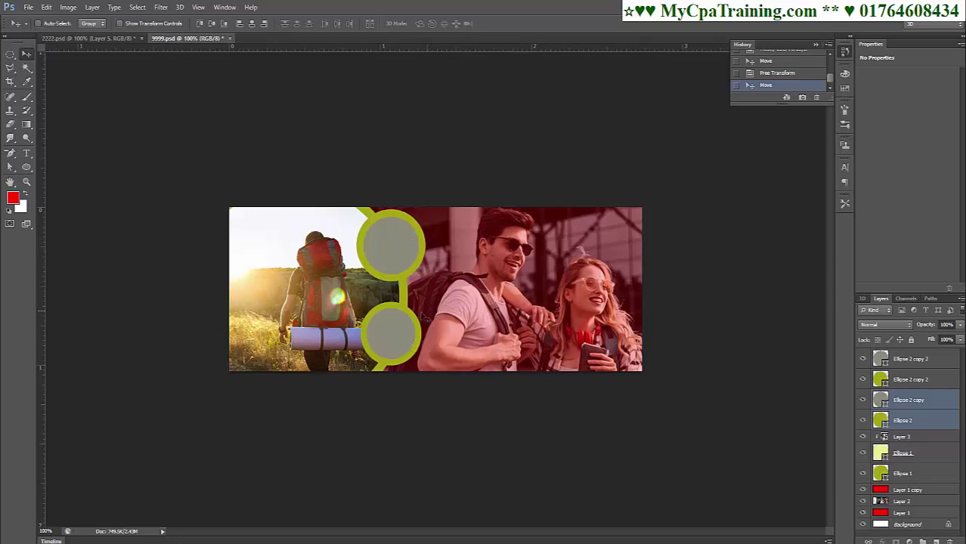
Step: Open the young woman traveler selfie photo and copy the whole image
click(28, 7)
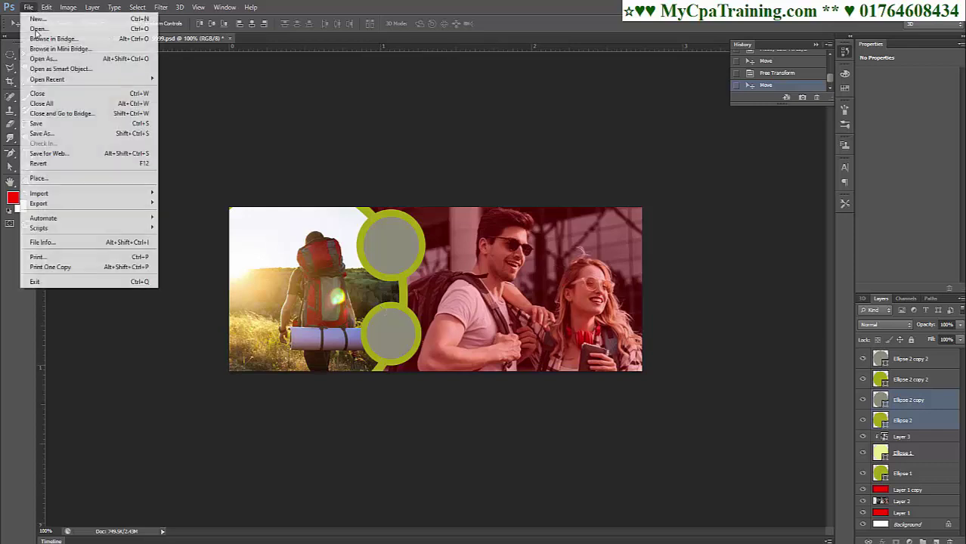
click(46, 28)
double_click(525, 261)
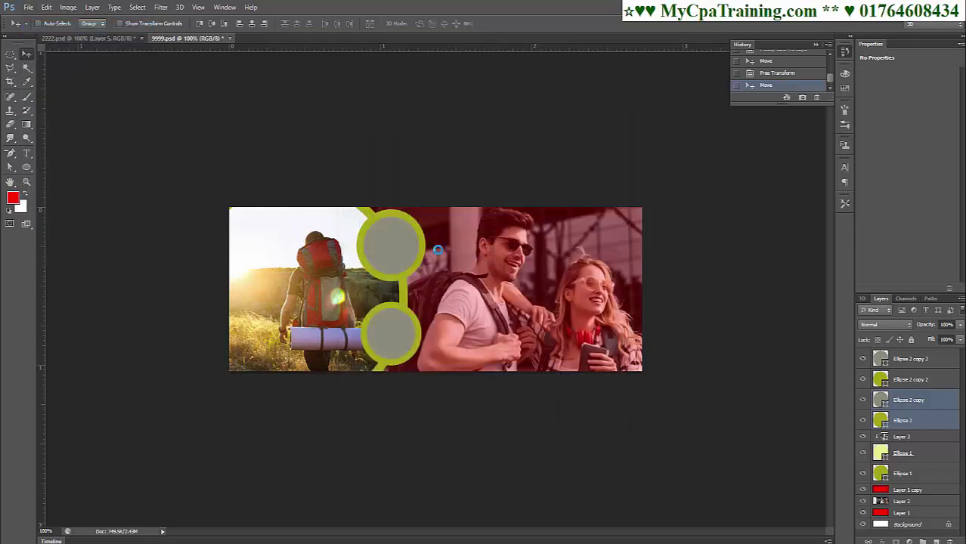
key(ctrl+a)
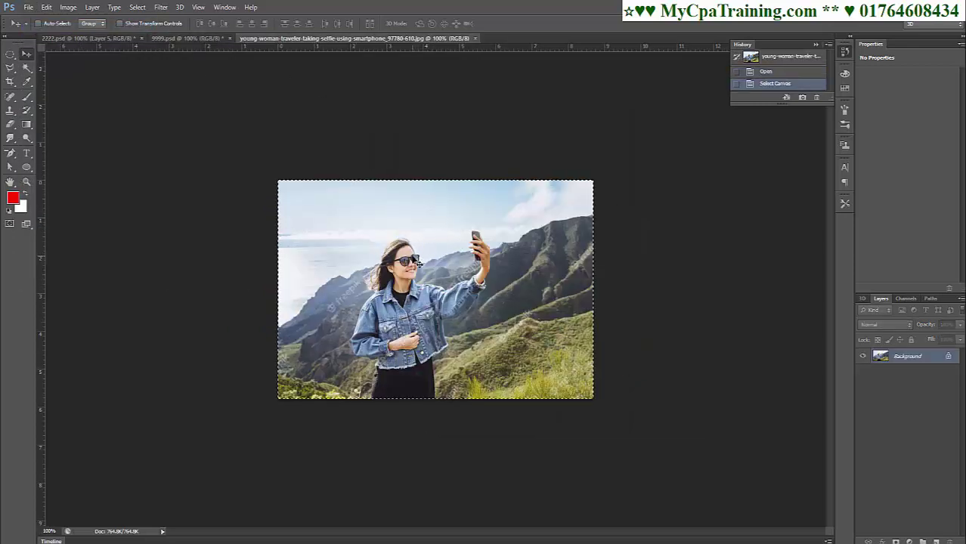
key(BackSpace)
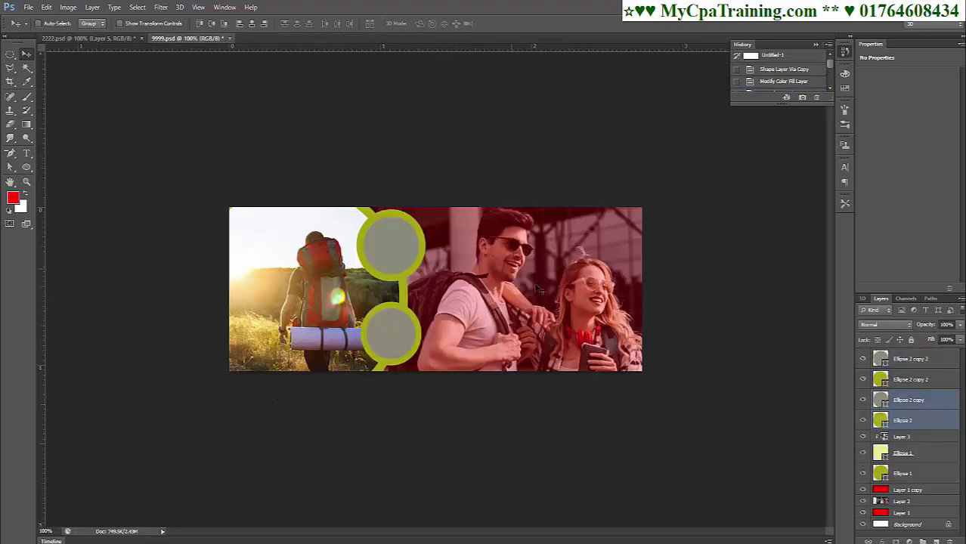
Step: Paste the selfie above the Ellipse 2 copy layer and move it onto the banner
click(915, 421)
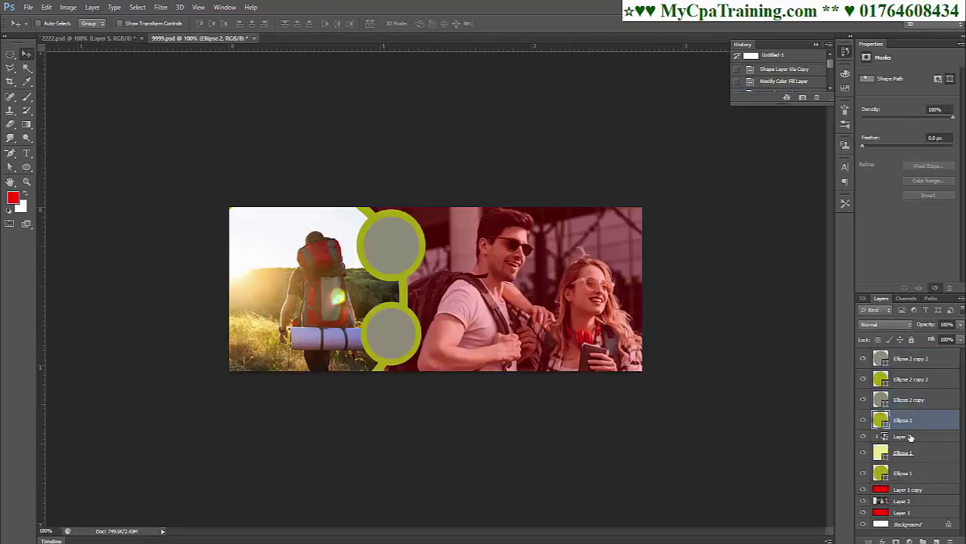
click(905, 402)
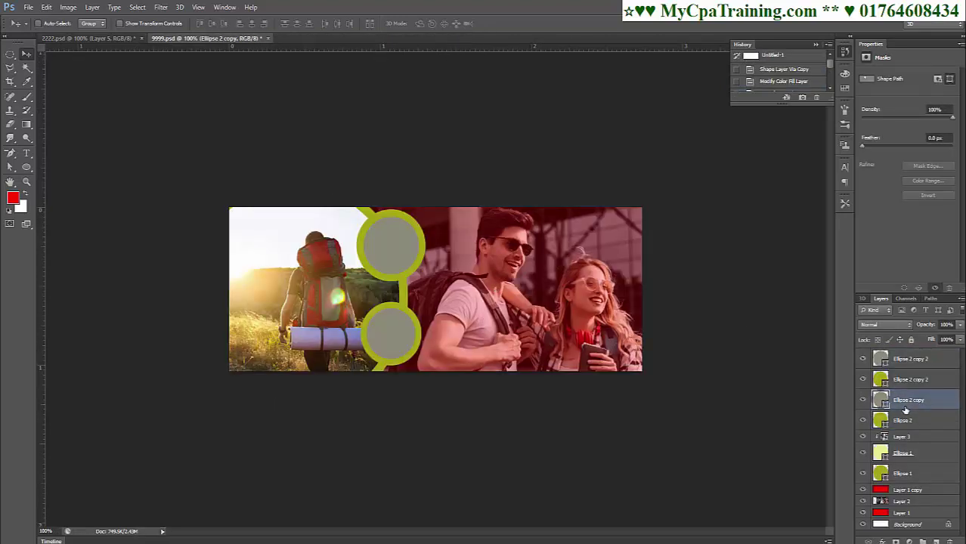
key(ctrl+v)
drag(303, 301, 442, 300)
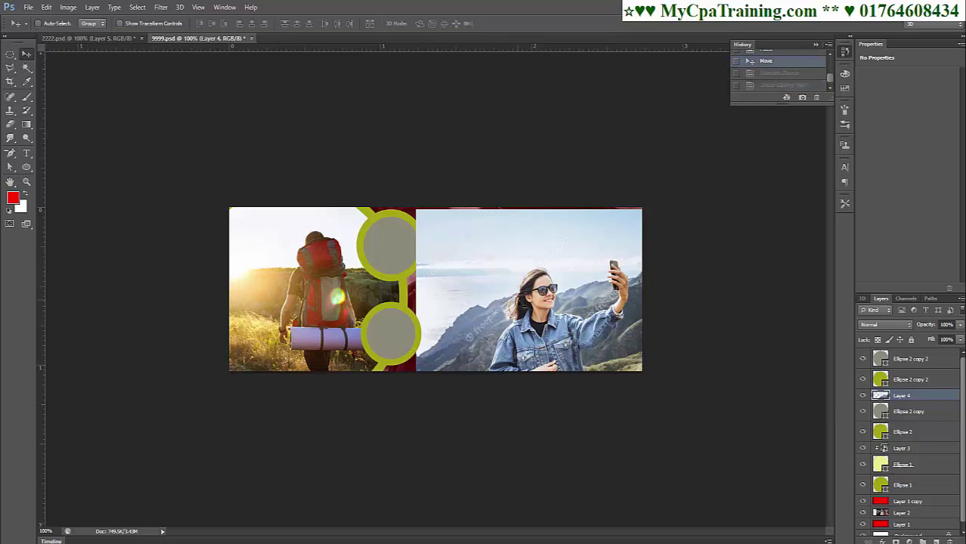
Step: Convert the selfie to a smart object and clip it into the top grey circle
right_click(518, 300)
click(533, 306)
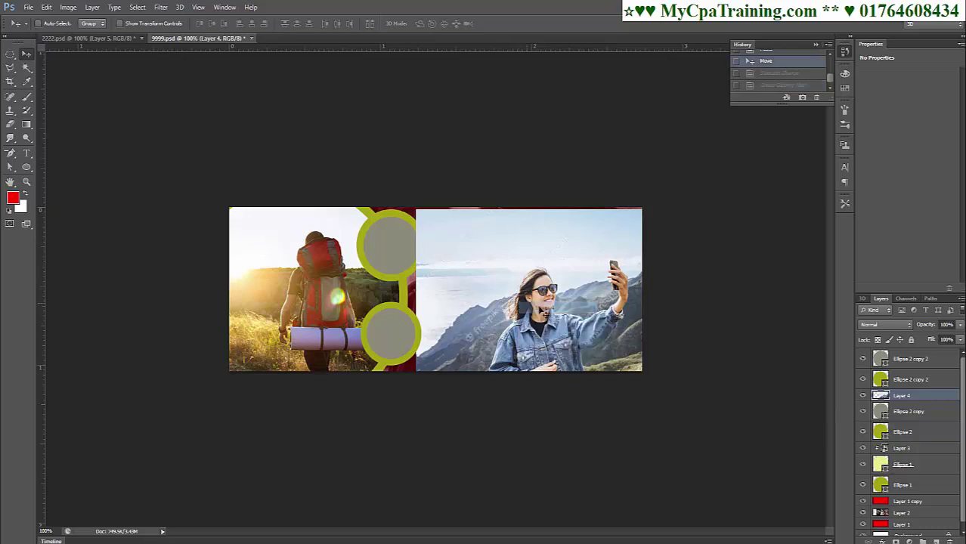
right_click(897, 399)
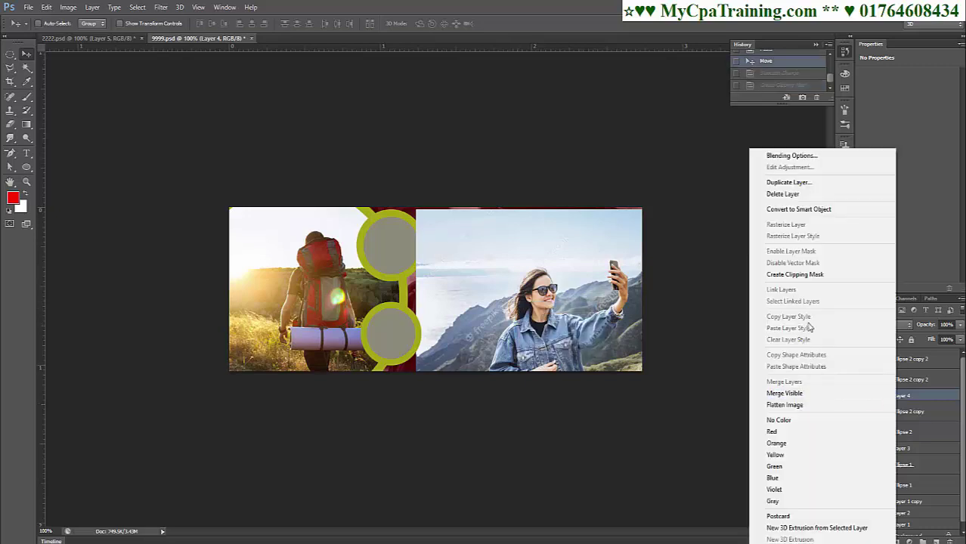
click(800, 214)
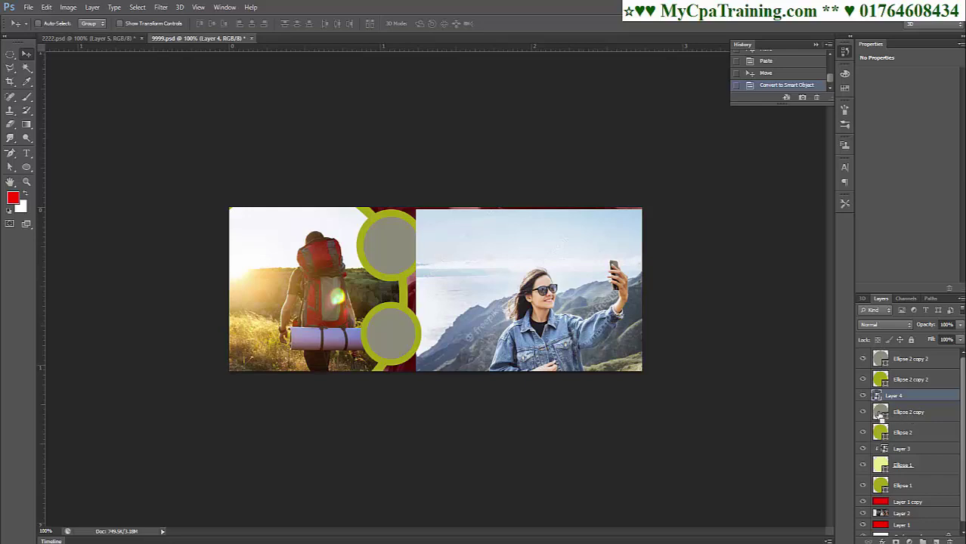
ctrl+click(880, 412)
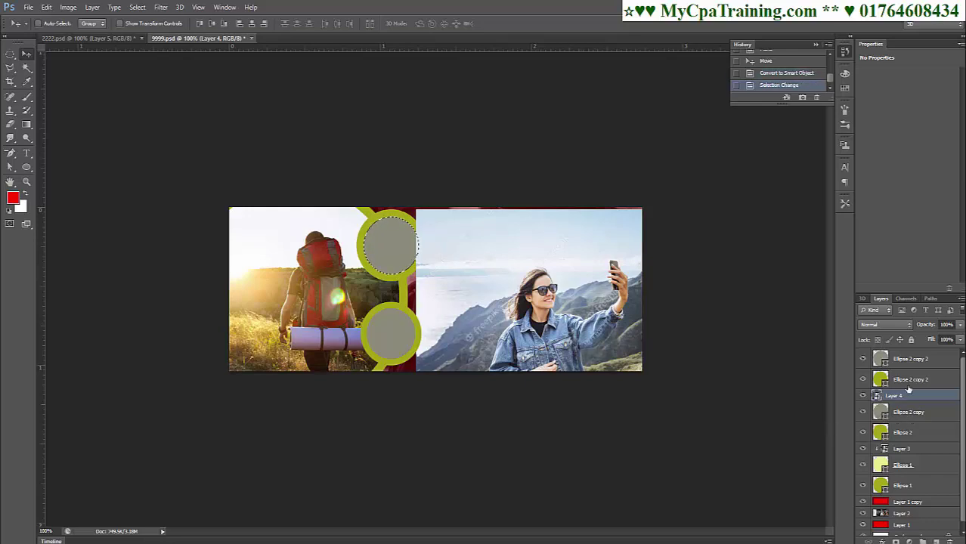
right_click(907, 400)
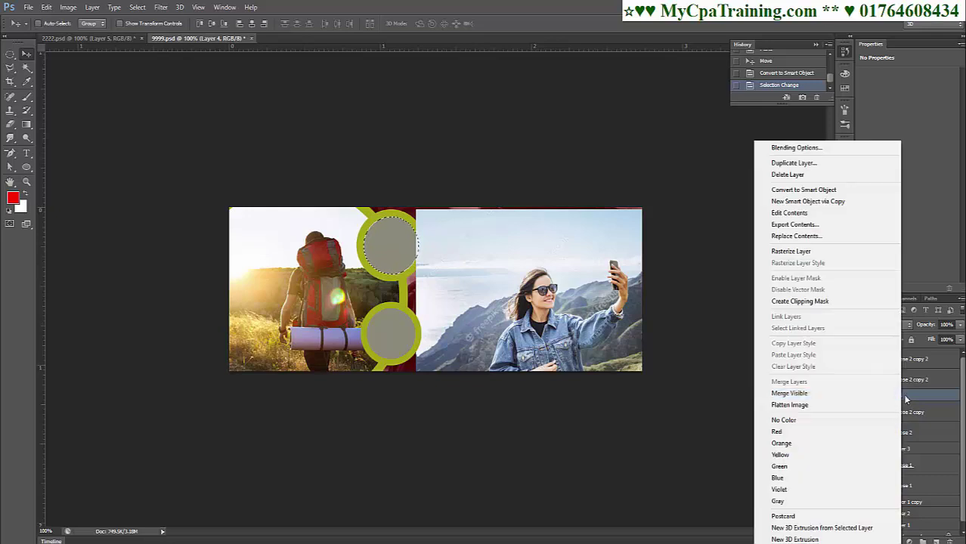
click(819, 301)
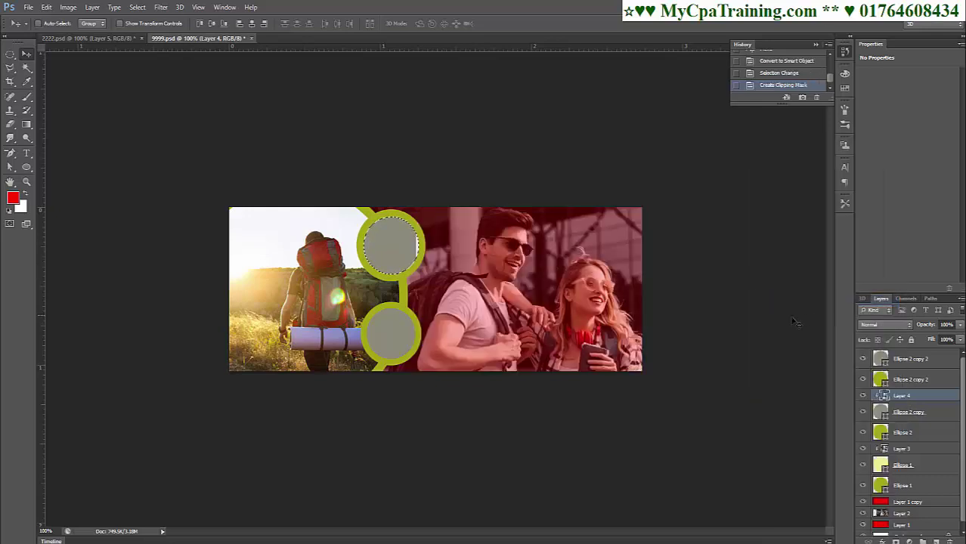
Step: Move and shrink the clipped selfie so the woman's face fits inside the upper circle
drag(404, 257, 238, 253)
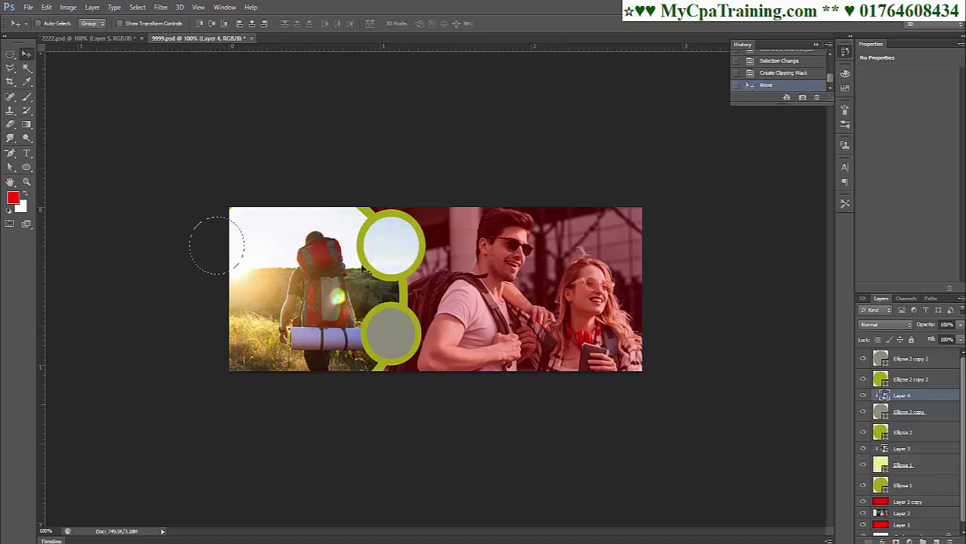
mouse_move(434, 270)
mouse_down()
mouse_move(435, 231)
mouse_move(443, 263)
mouse_up()
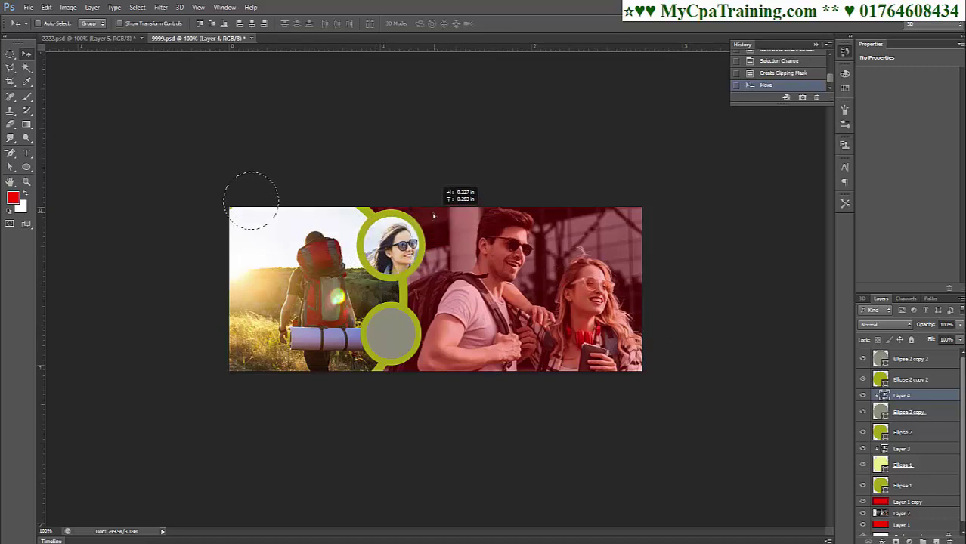
key(ctrl+d)
key(ctrl+t)
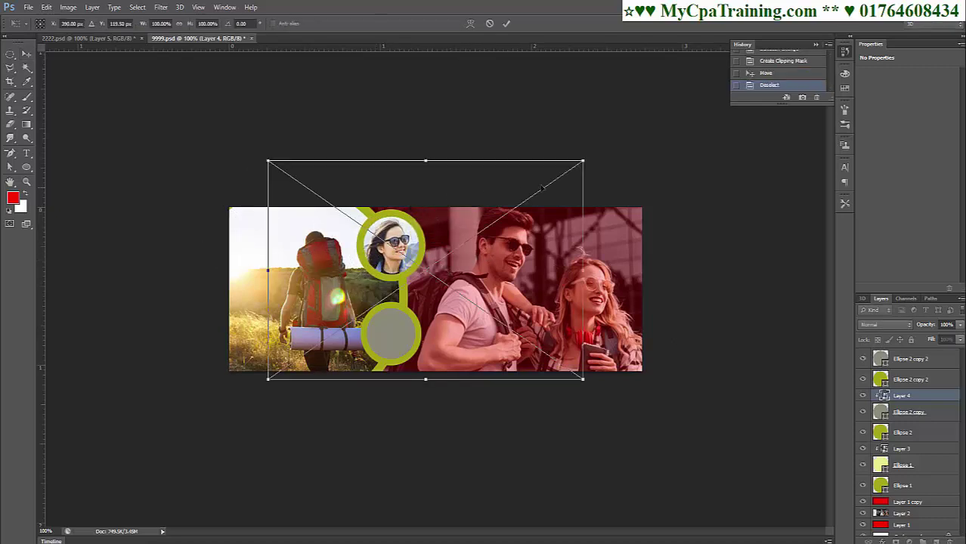
mouse_move(582, 165)
mouse_down()
mouse_move(464, 240)
mouse_move(438, 268)
mouse_up()
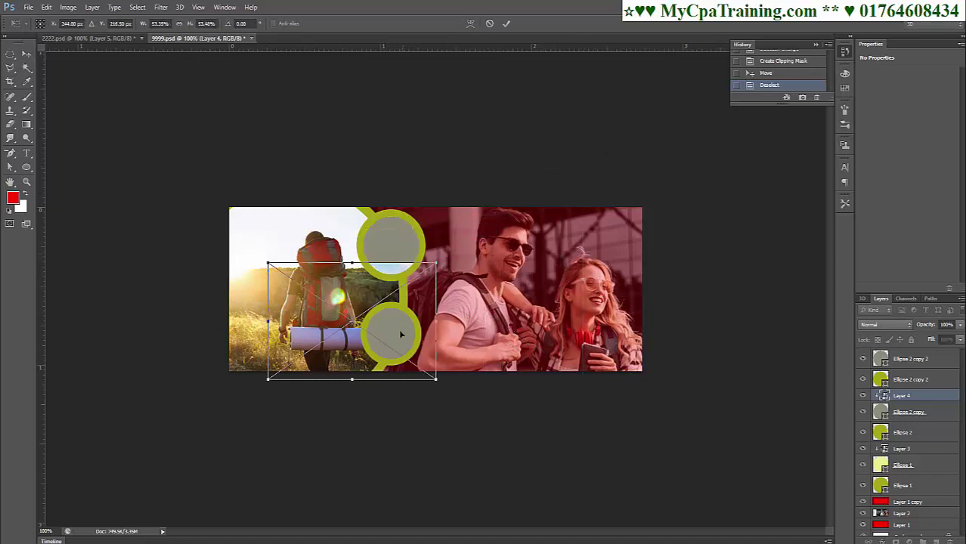
drag(399, 330, 428, 238)
drag(463, 178, 414, 215)
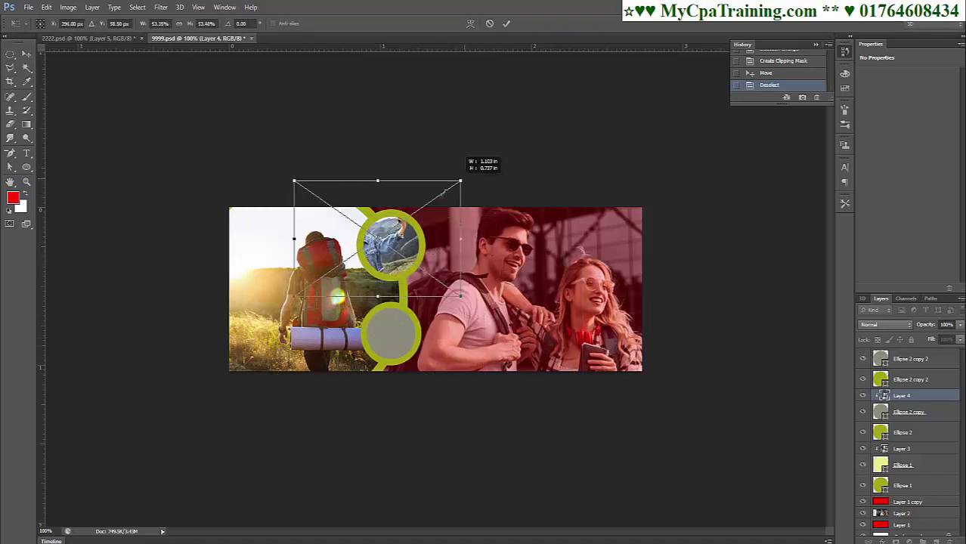
drag(380, 243, 429, 220)
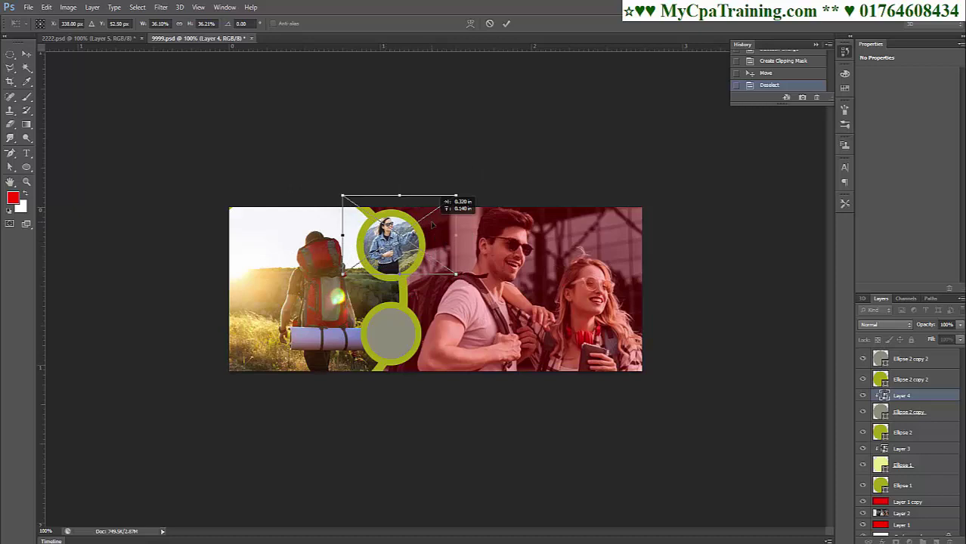
drag(463, 192, 443, 213)
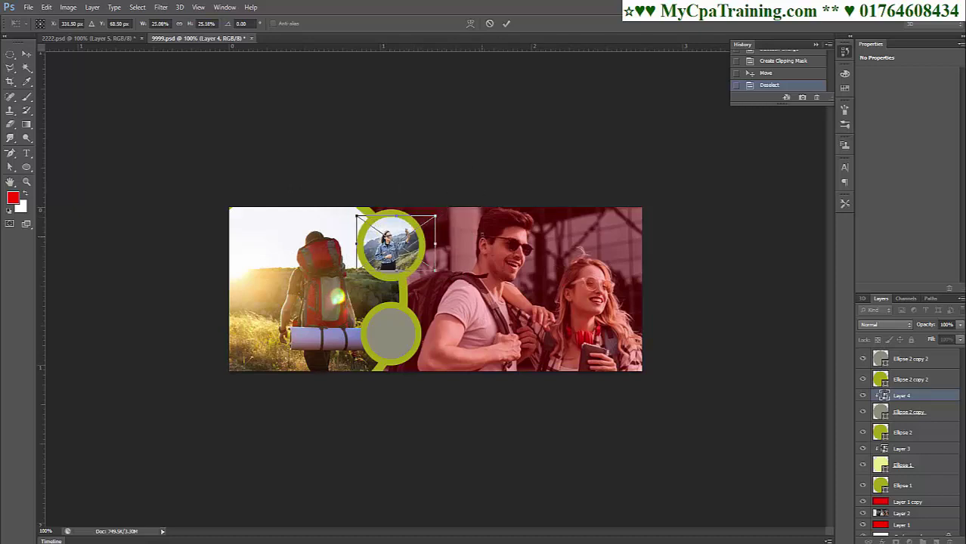
key(Return)
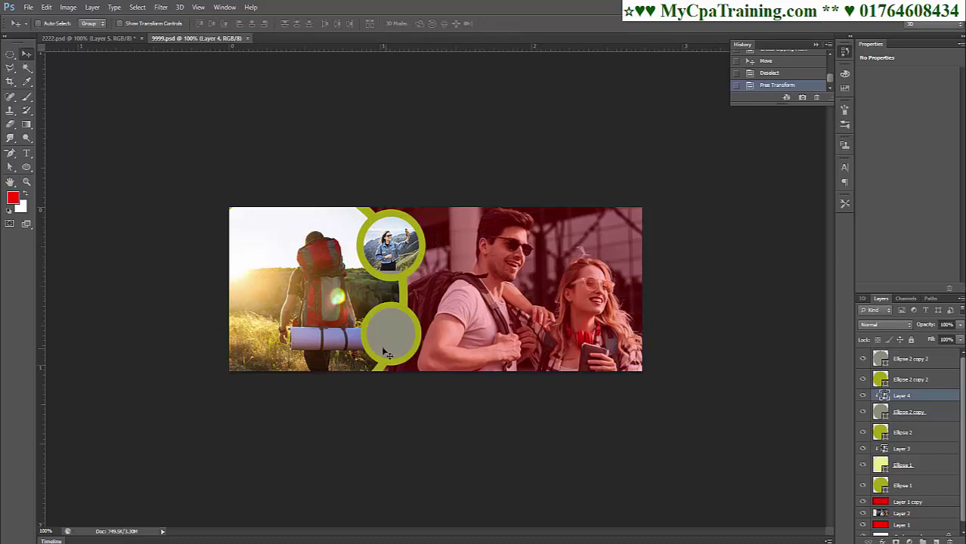
Step: Open the couple-with-baggage photo and paste it into the banner above the grey circle
click(911, 360)
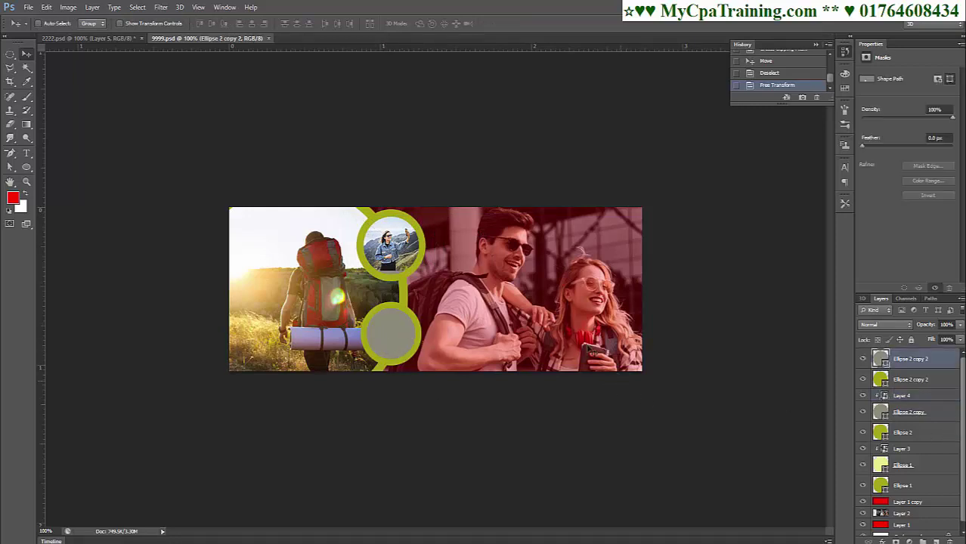
click(28, 7)
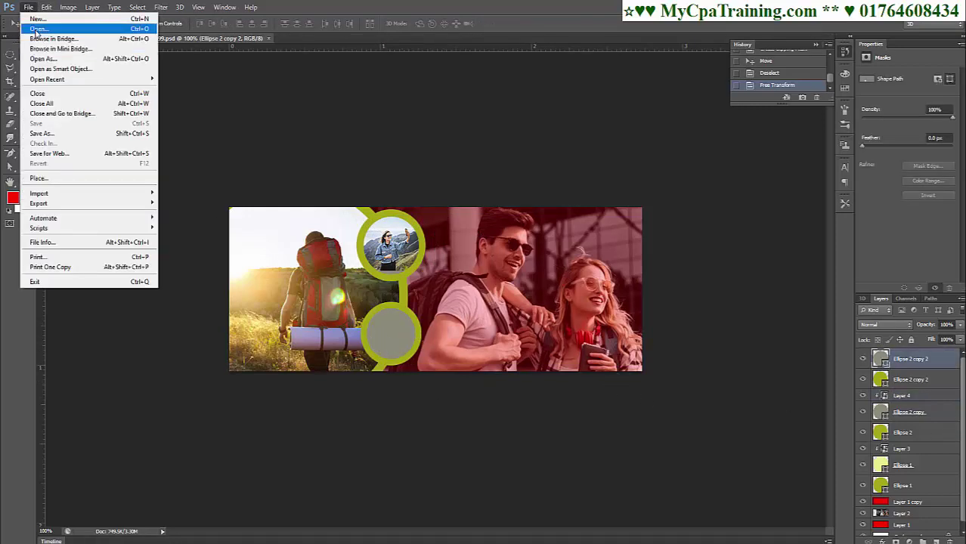
click(45, 28)
double_click(529, 185)
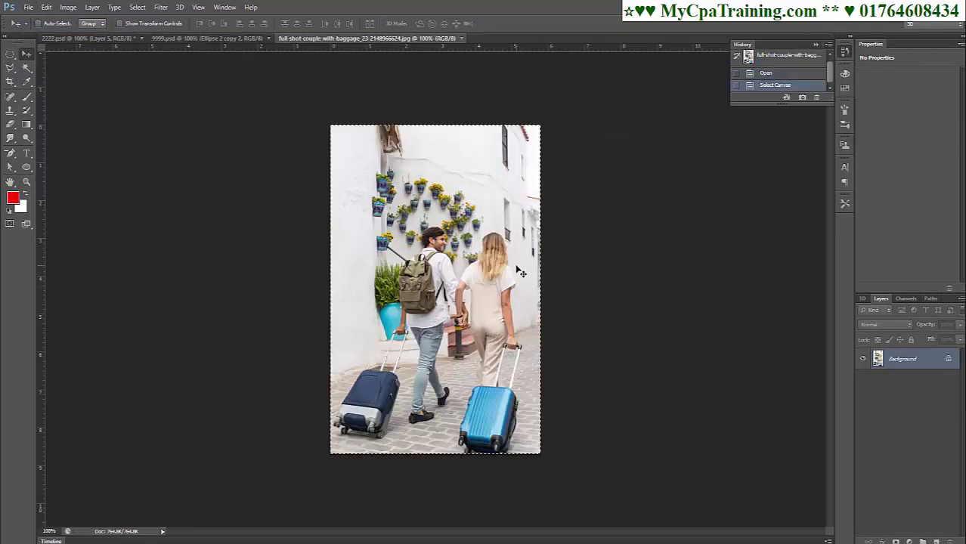
click(195, 37)
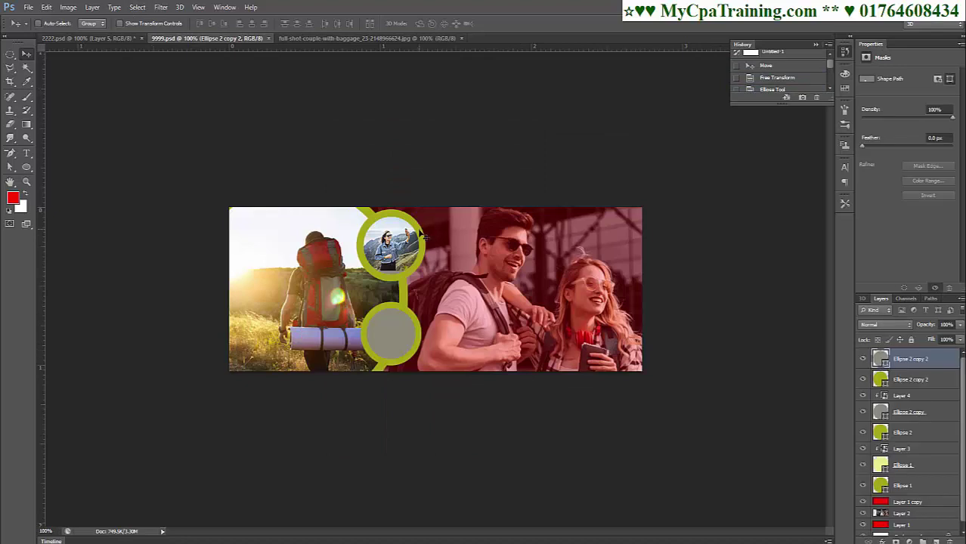
key(ctrl+v)
drag(439, 284, 515, 256)
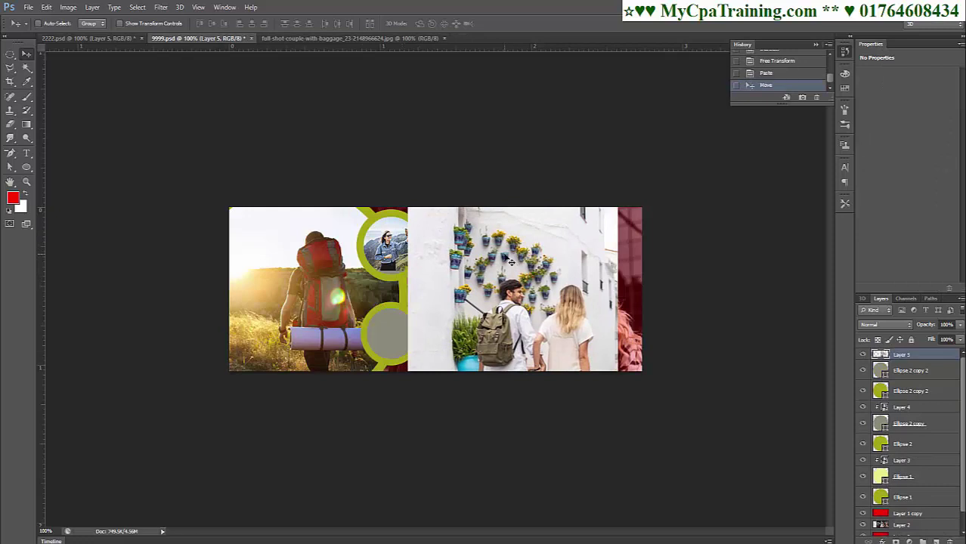
Step: Convert the couple photo to a smart object and clip it into the lower grey circle
right_click(905, 363)
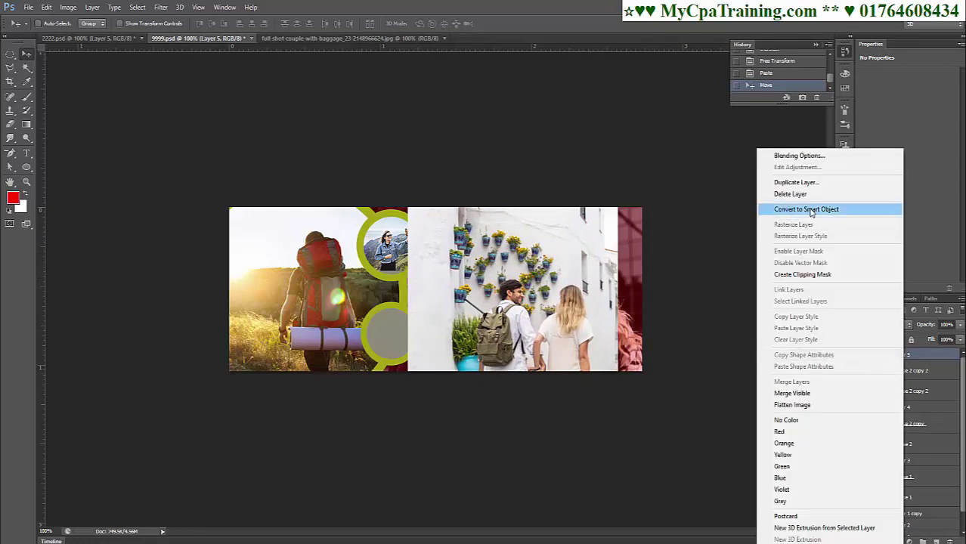
click(802, 210)
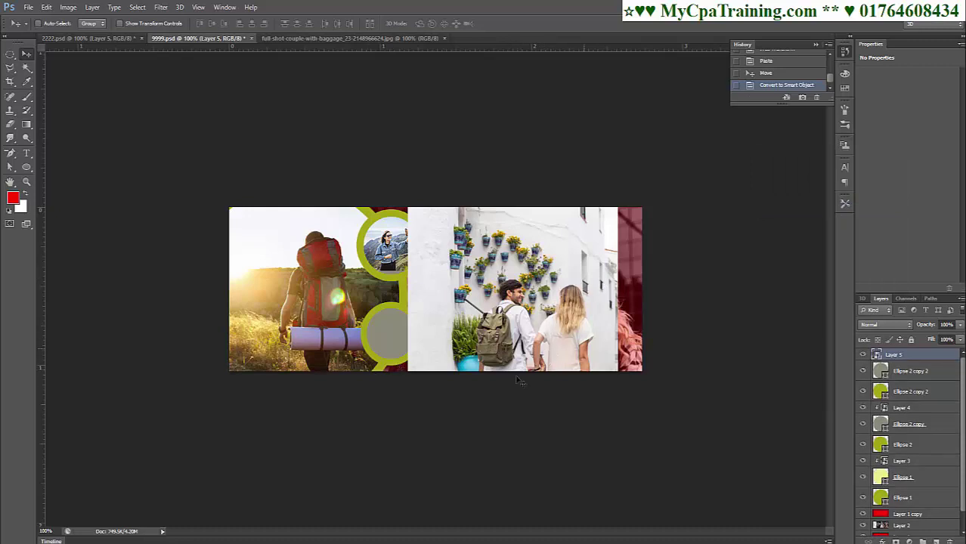
ctrl+click(882, 371)
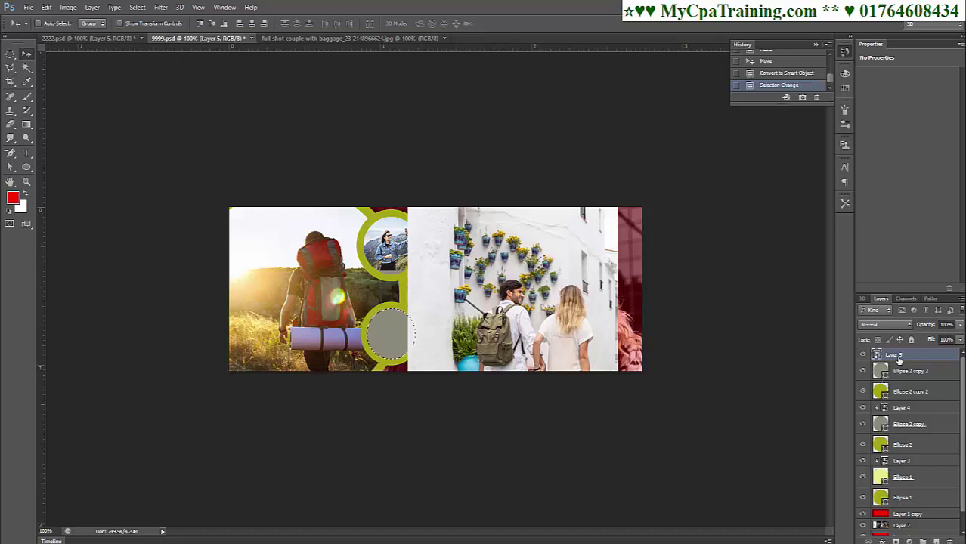
right_click(897, 357)
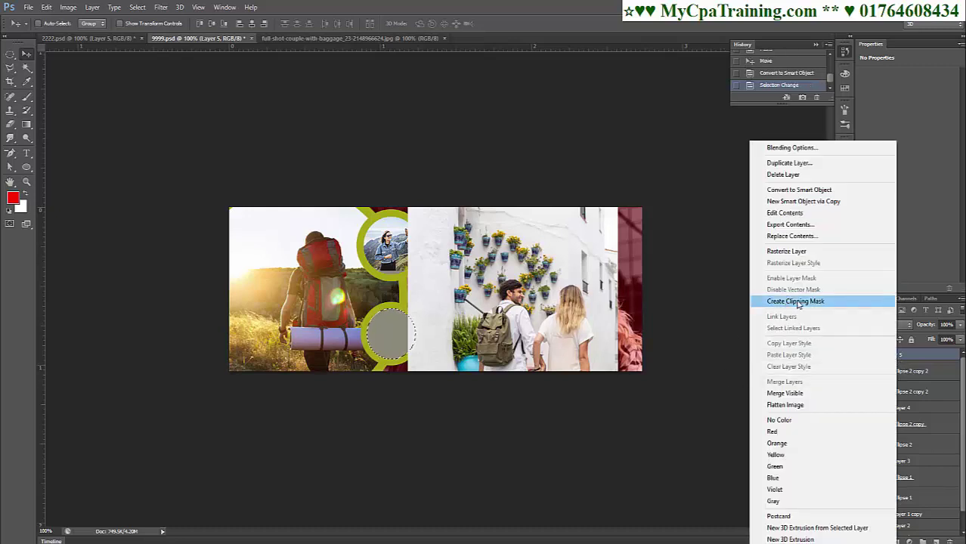
click(787, 302)
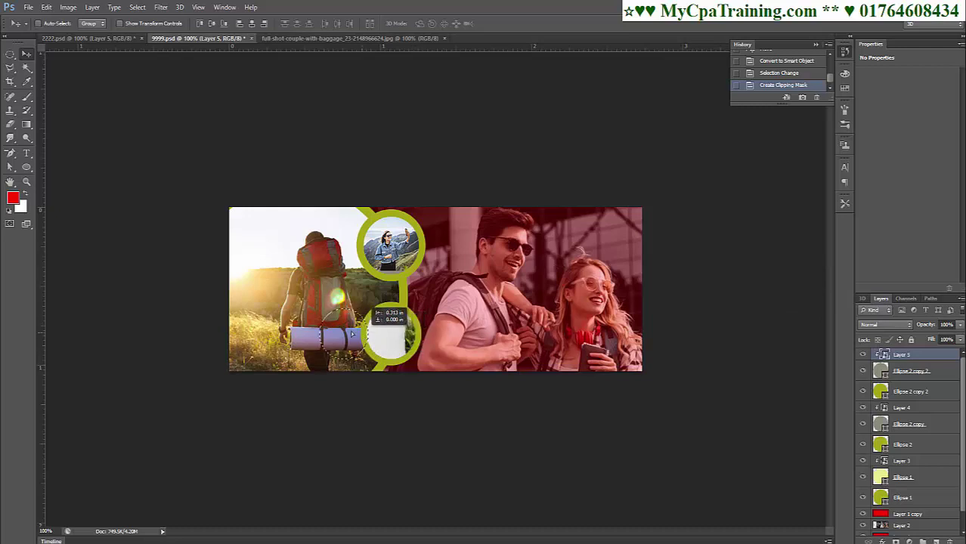
Step: Scale the couple photo to about 25% so both travellers fit inside the lower green ring
mouse_move(383, 336)
mouse_down()
mouse_move(401, 332)
mouse_move(351, 333)
mouse_move(409, 346)
mouse_move(410, 328)
mouse_up()
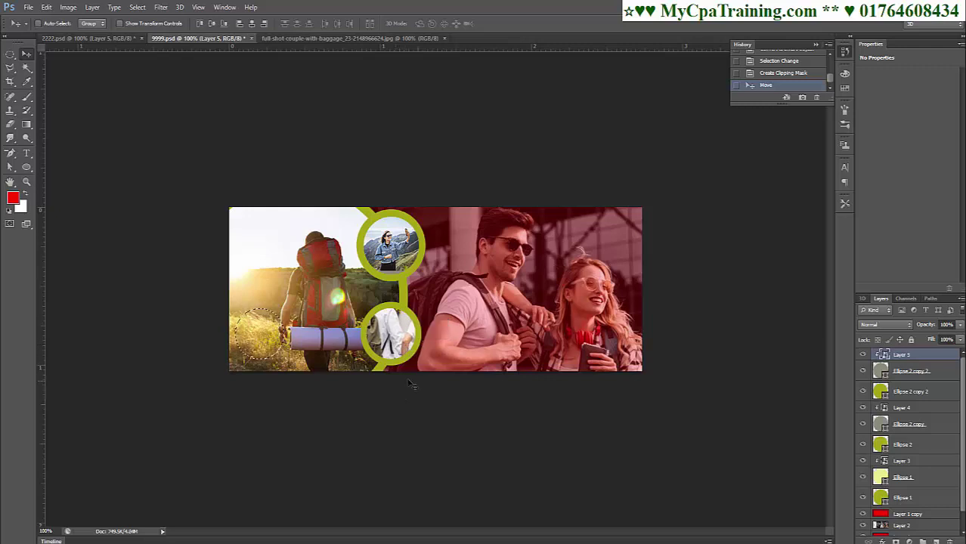
key(ctrl+d)
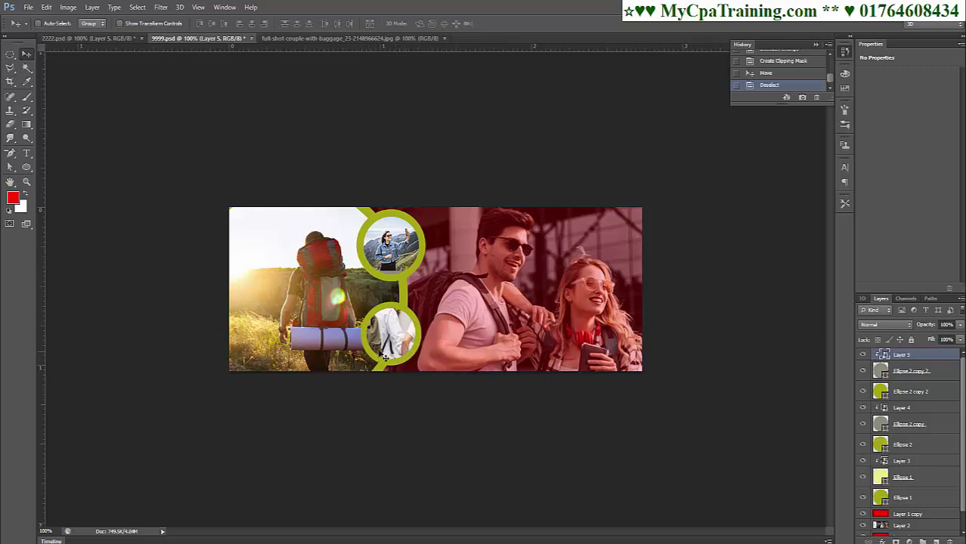
key(ctrl+t)
mouse_move(488, 176)
mouse_down()
mouse_move(326, 448)
mouse_move(394, 338)
mouse_up()
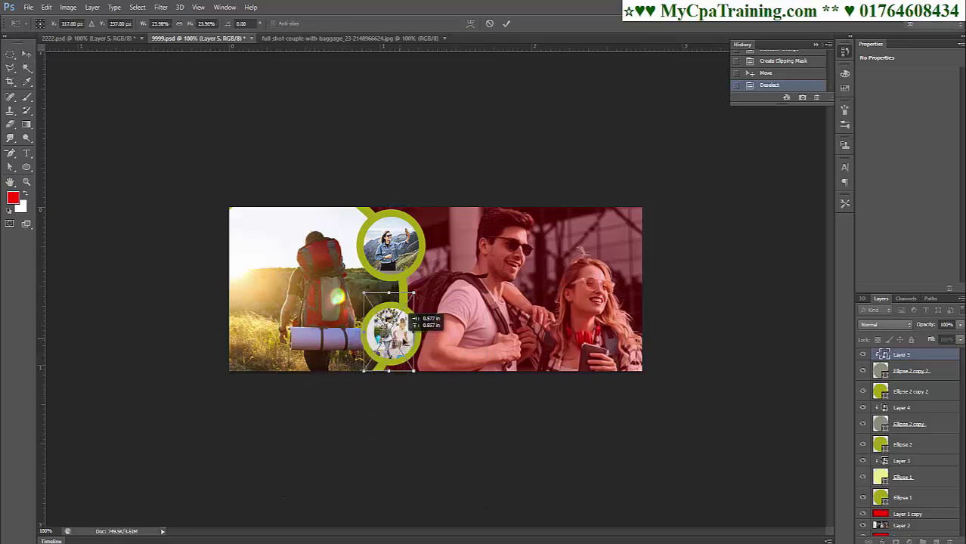
drag(414, 293, 409, 304)
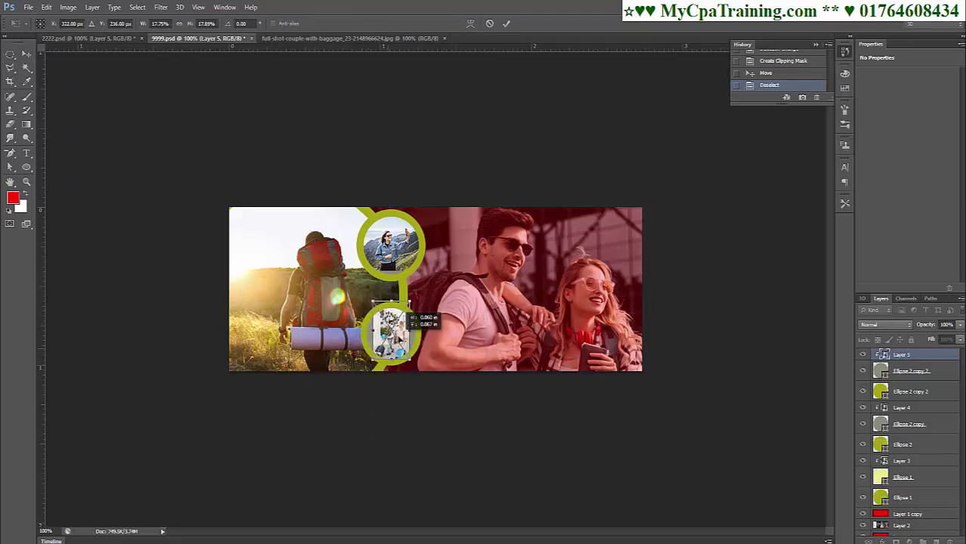
drag(410, 362, 426, 384)
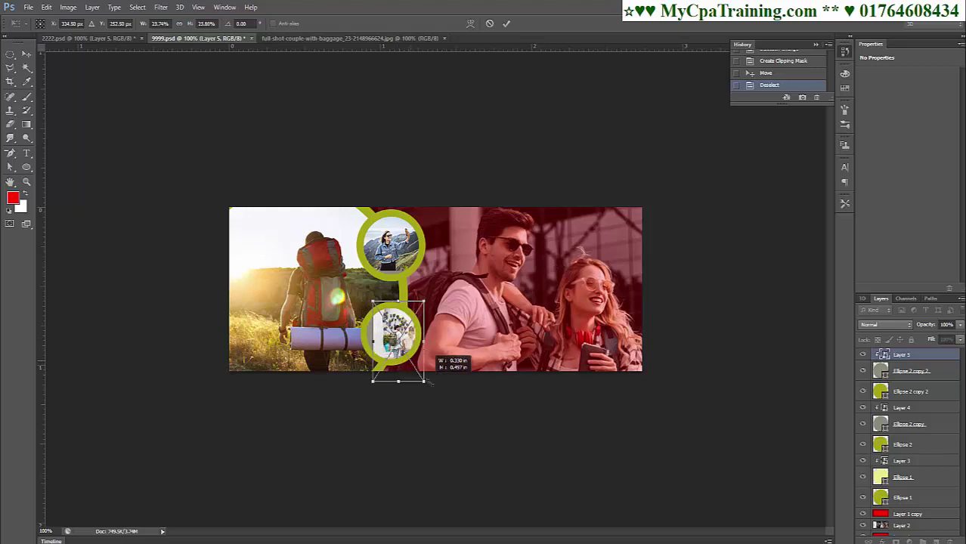
key(Return)
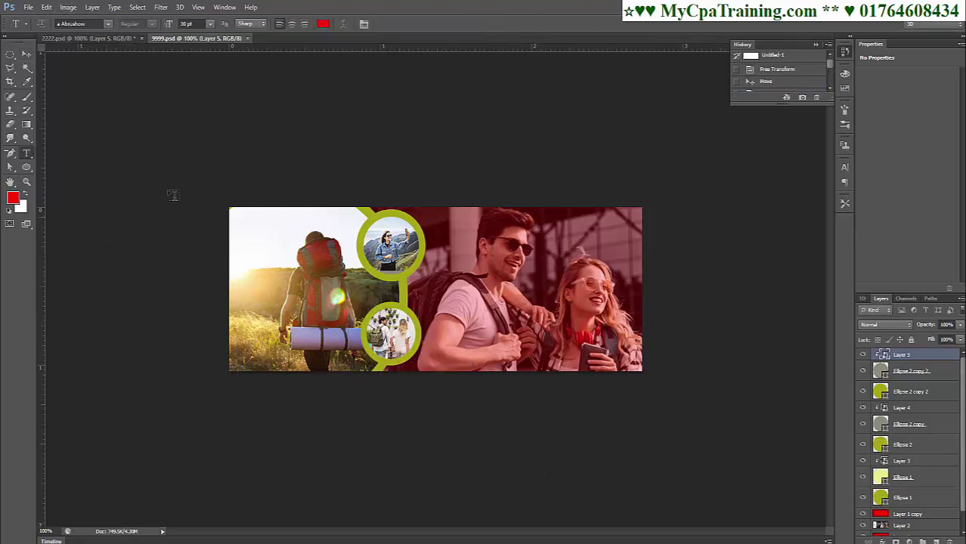
Step: Add the title text TRAVEL to the banner
click(477, 342)
text(T)
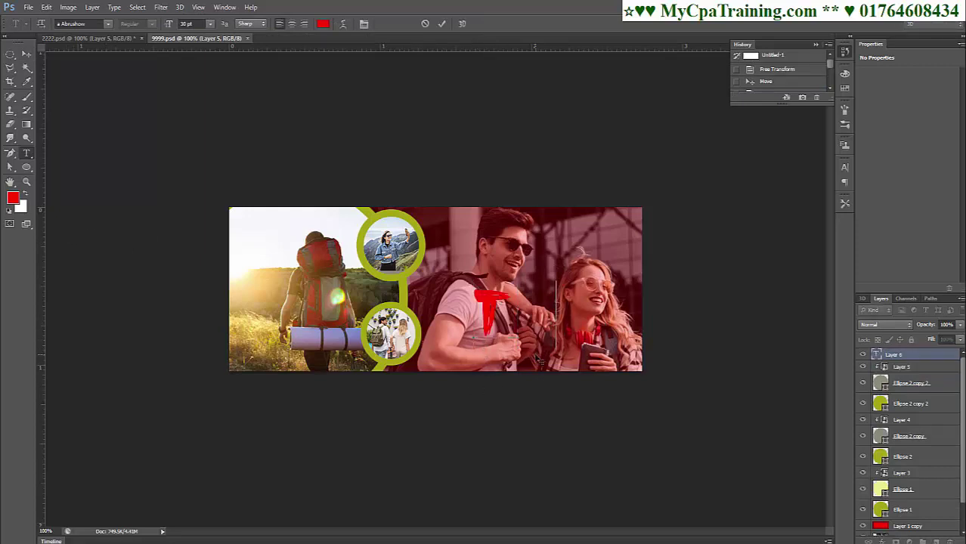
text(RA)
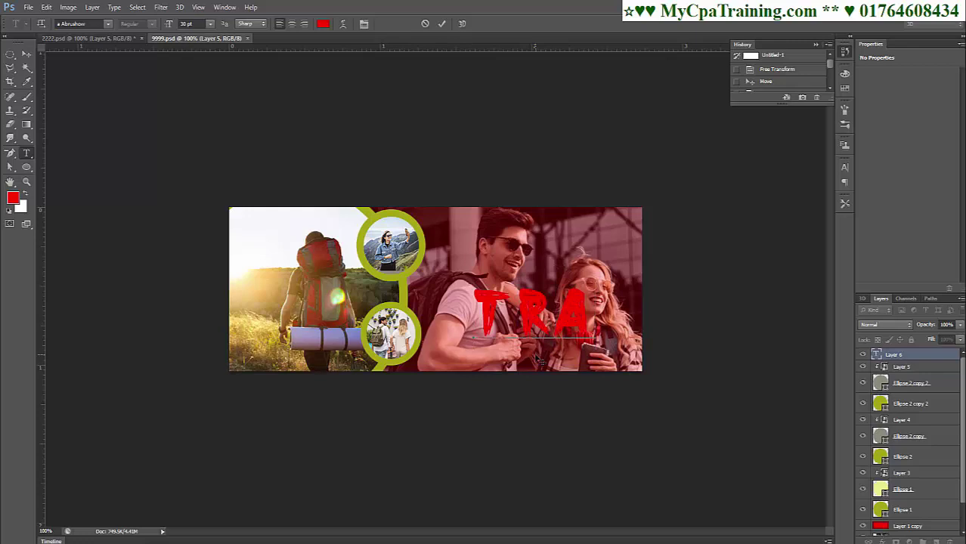
text(VE)
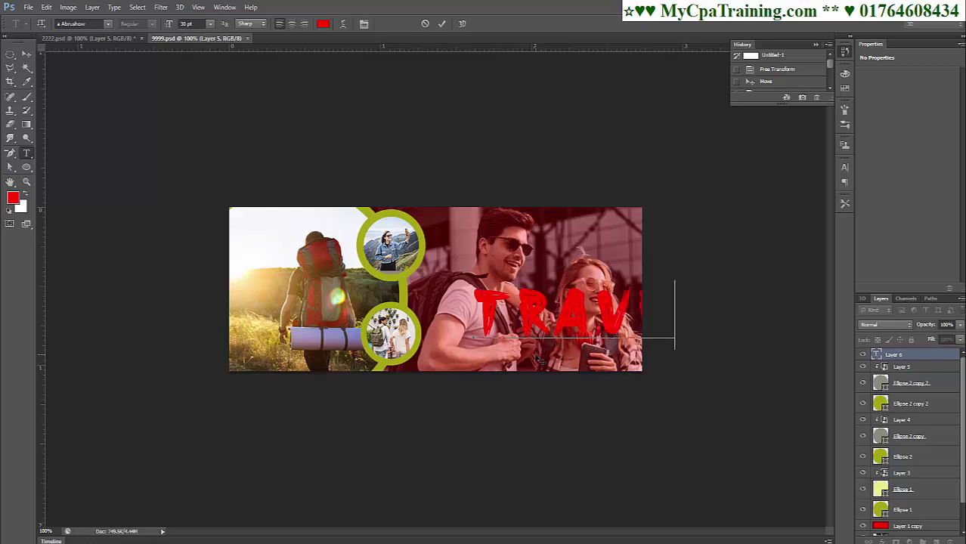
text(L)
click(27, 57)
Step: Move the TRAVEL title lower-left and scale it down to about 64%
drag(603, 337, 553, 346)
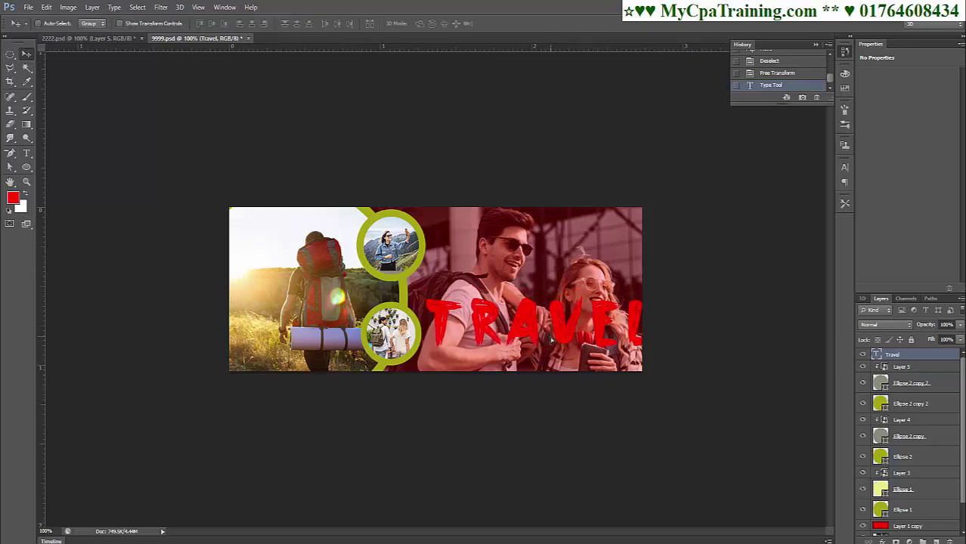
key(ctrl+t)
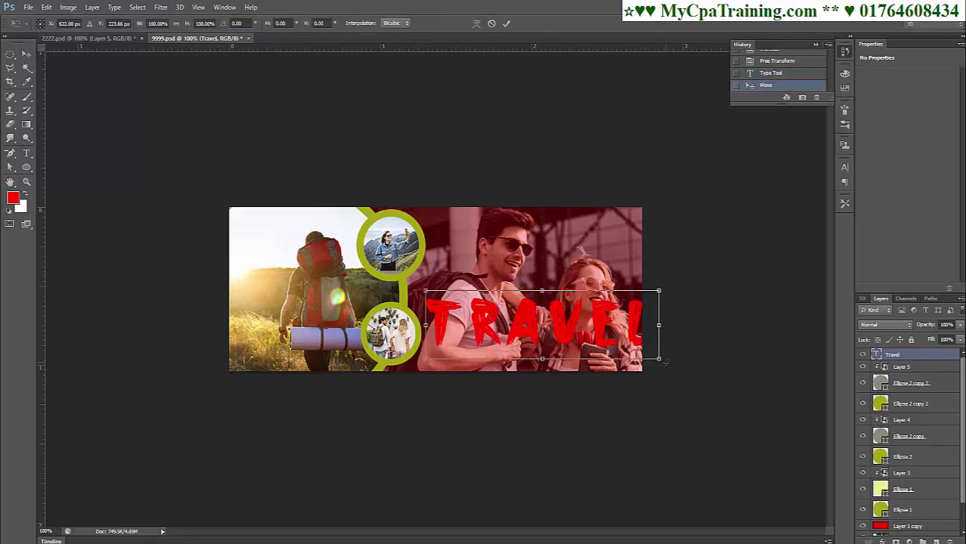
mouse_move(659, 359)
mouse_down()
mouse_move(571, 340)
mouse_move(580, 350)
mouse_up()
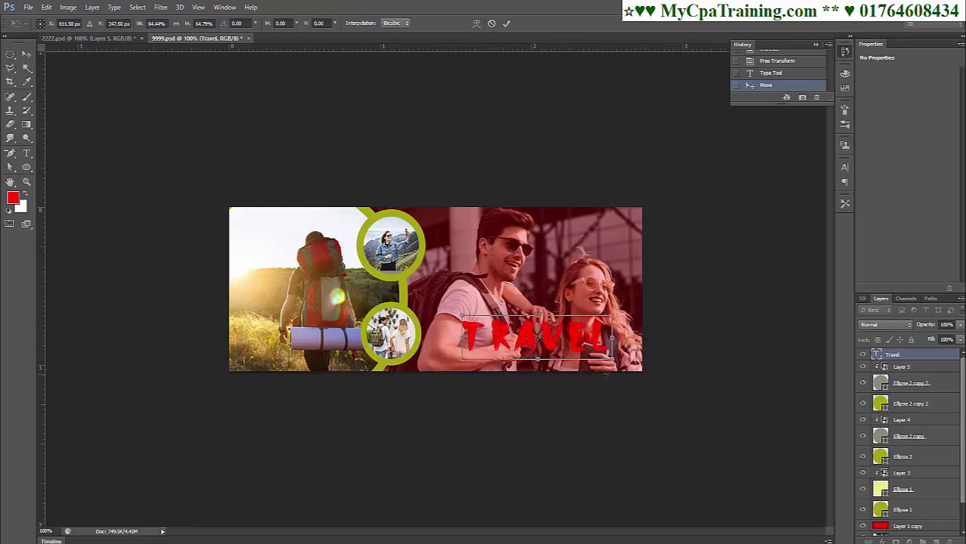
key(Return)
key(i)
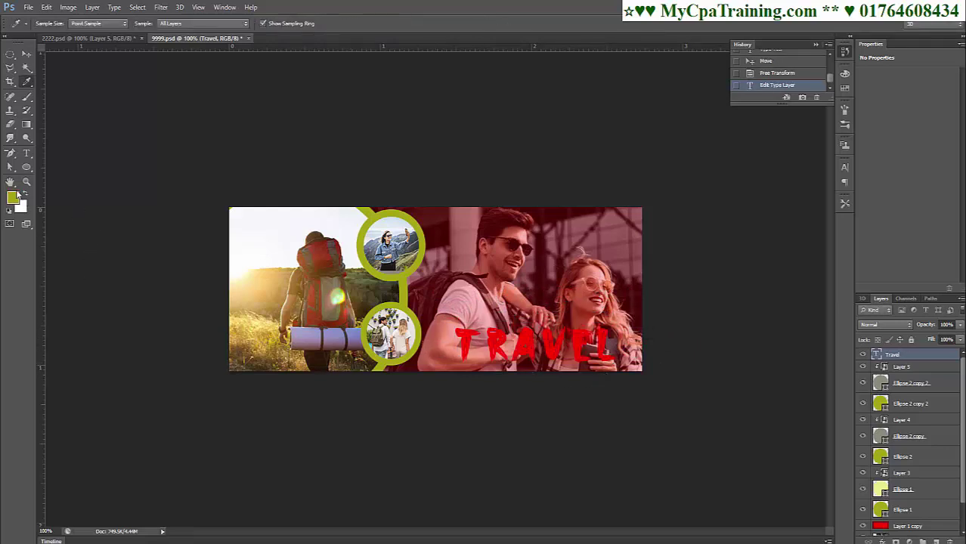
Step: Copy the sampled olive colour's hex code a4a614 from the Color Picker
click(13, 199)
double_click(733, 314)
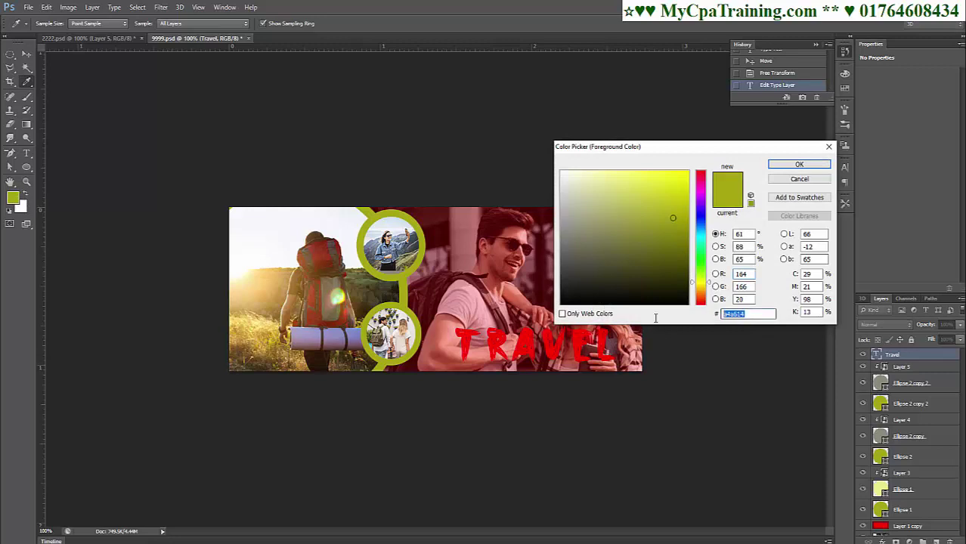
right_click(732, 316)
click(759, 349)
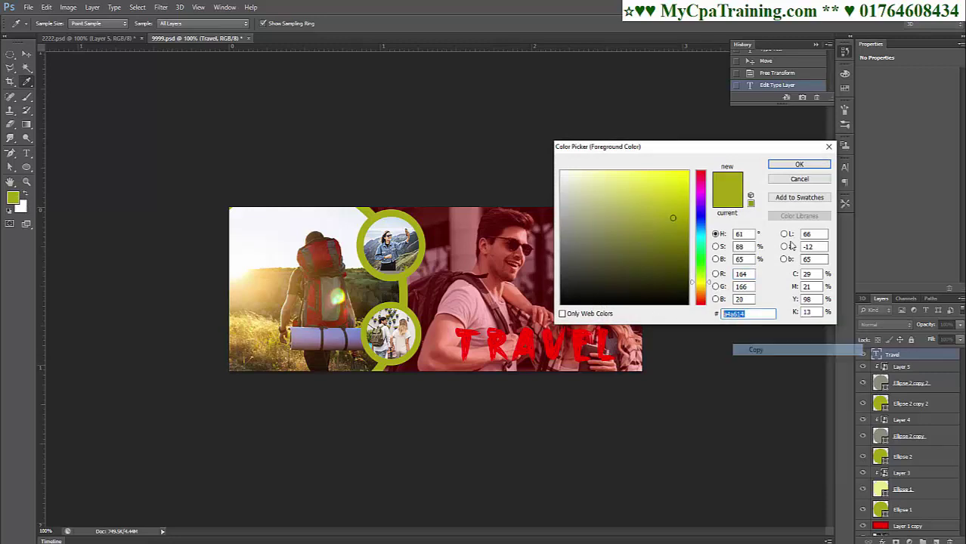
click(799, 164)
Step: Recolour the TRAVEL title olive green #a4a614 and commit the text edit
key(t)
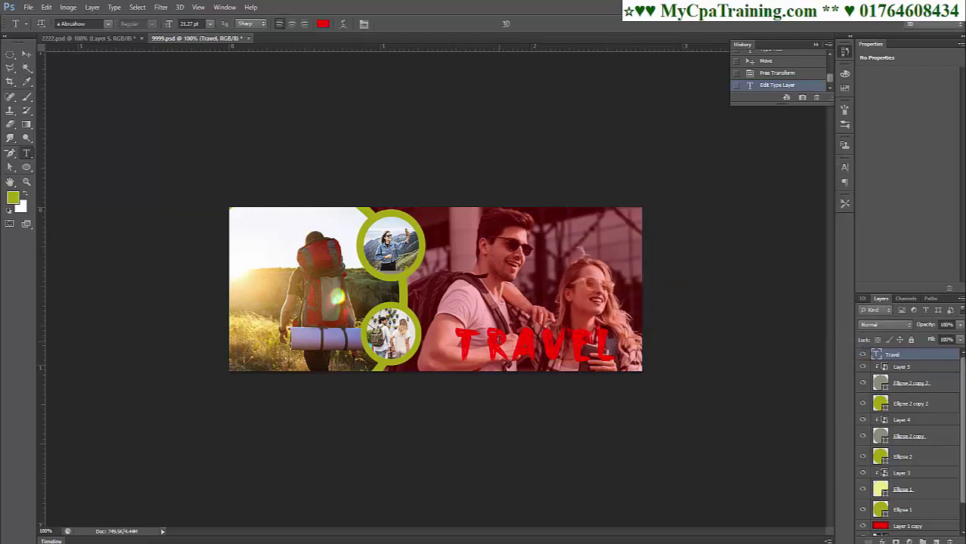
double_click(529, 346)
click(322, 24)
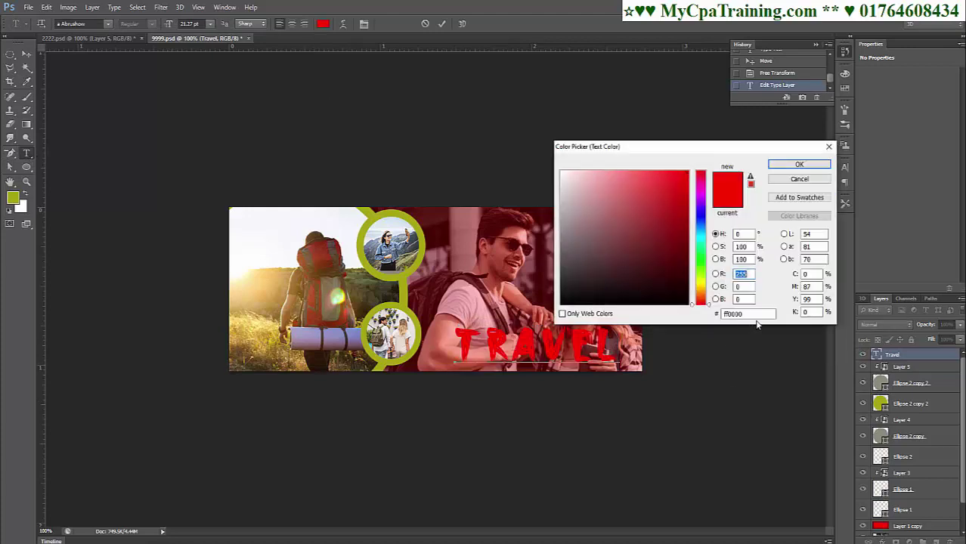
key(ctrl+v)
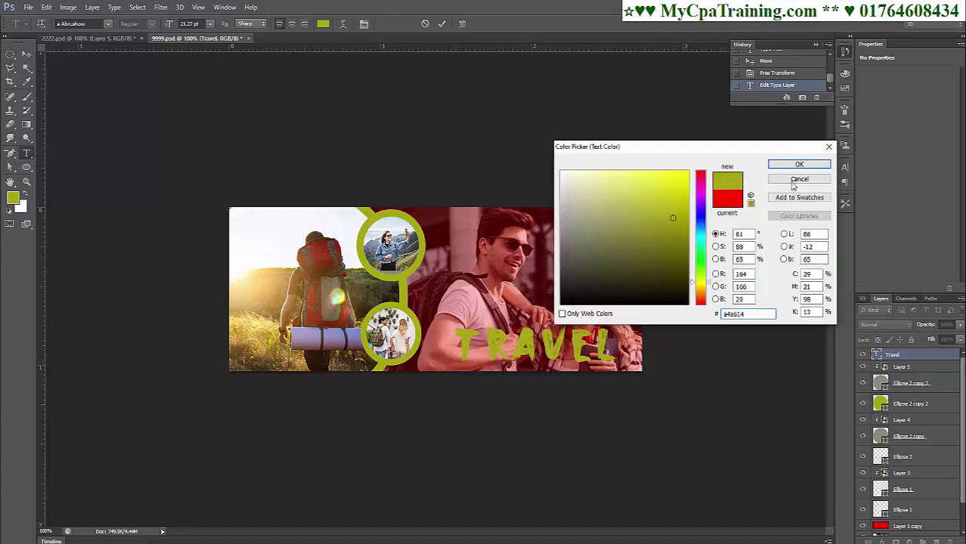
click(799, 165)
key(ctrl+Return)
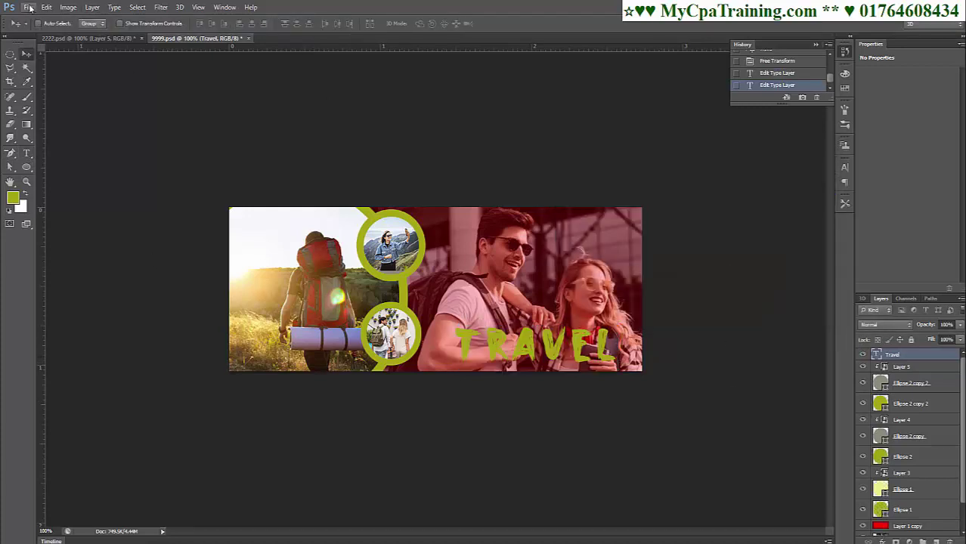
click(28, 7)
Step: Save the banner document and browse GraphicRiver's Facebook business cover results
click(51, 123)
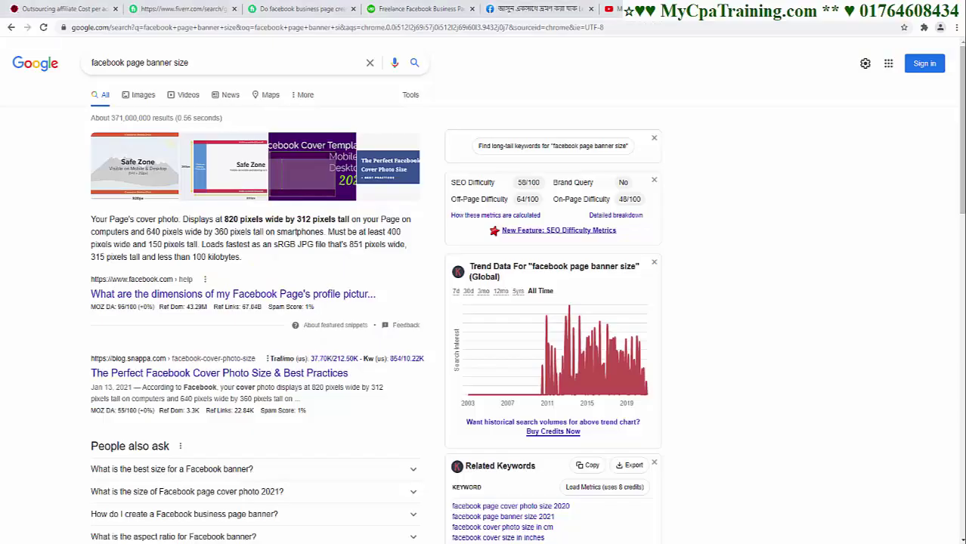
click(150, 155)
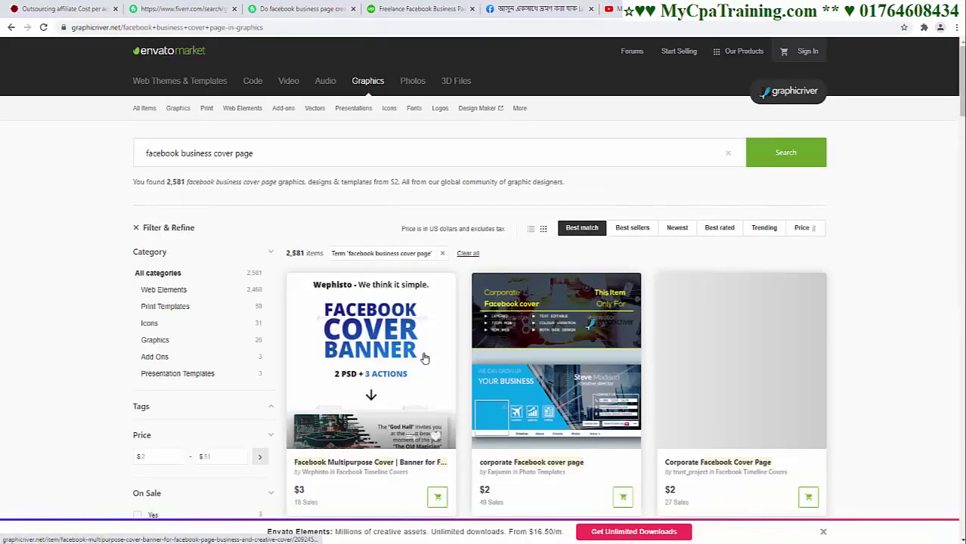
scroll(645, 388, down, 2)
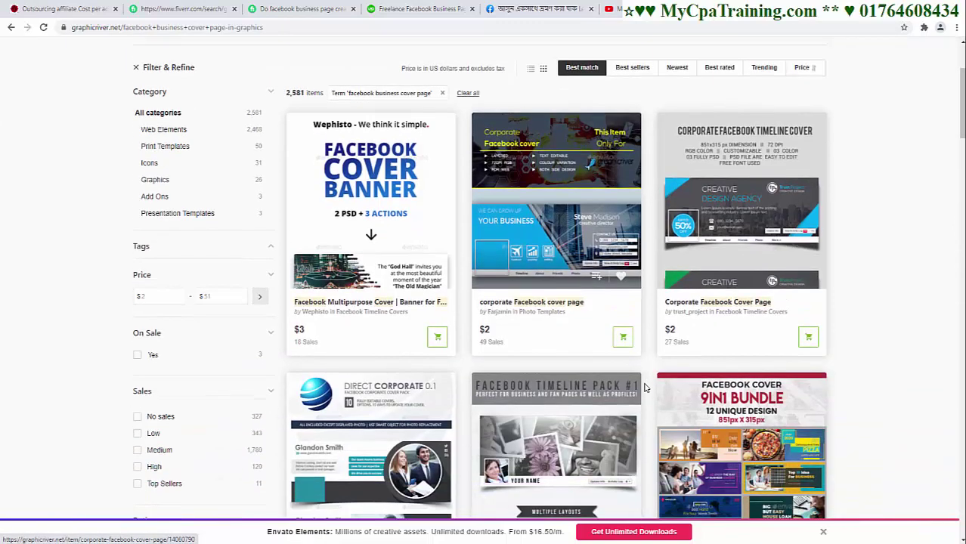
scroll(645, 388, down, 1)
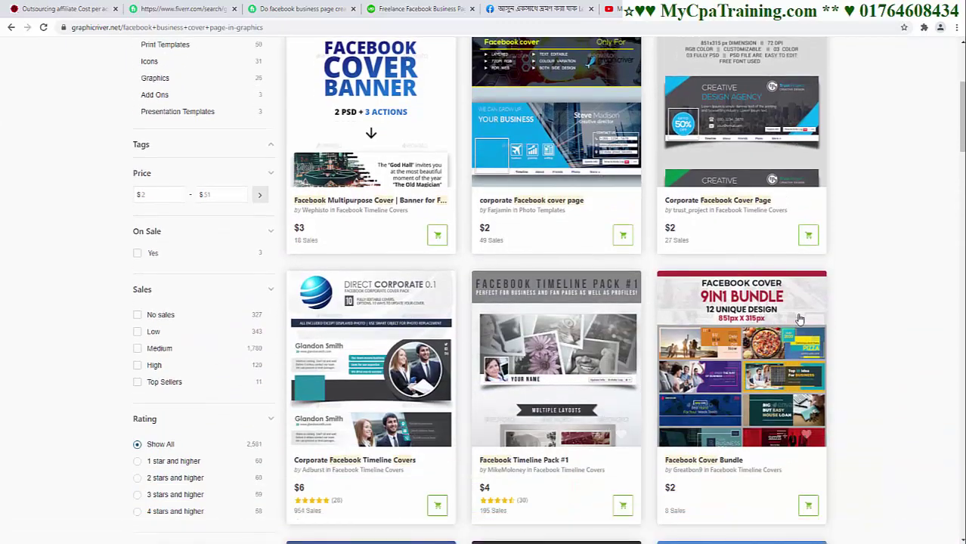
scroll(598, 399, down, 1)
scroll(598, 398, down, 3)
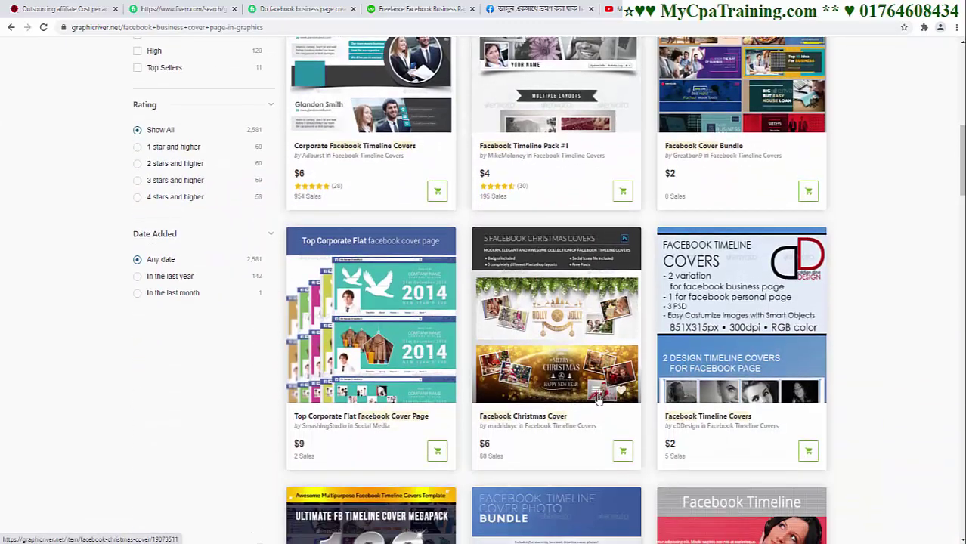
Step: Open the $2 corporate Facebook cover page item and review its previews and details
click(598, 395)
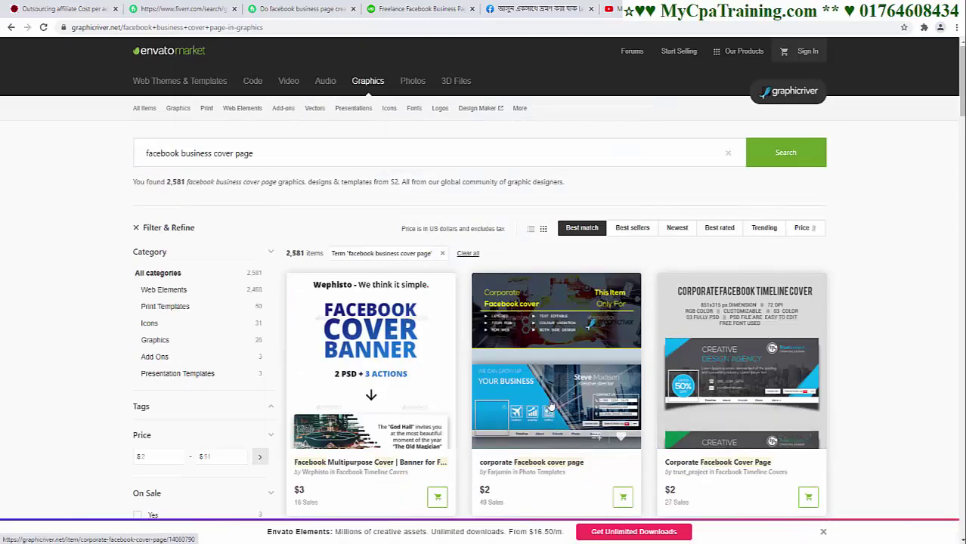
click(555, 409)
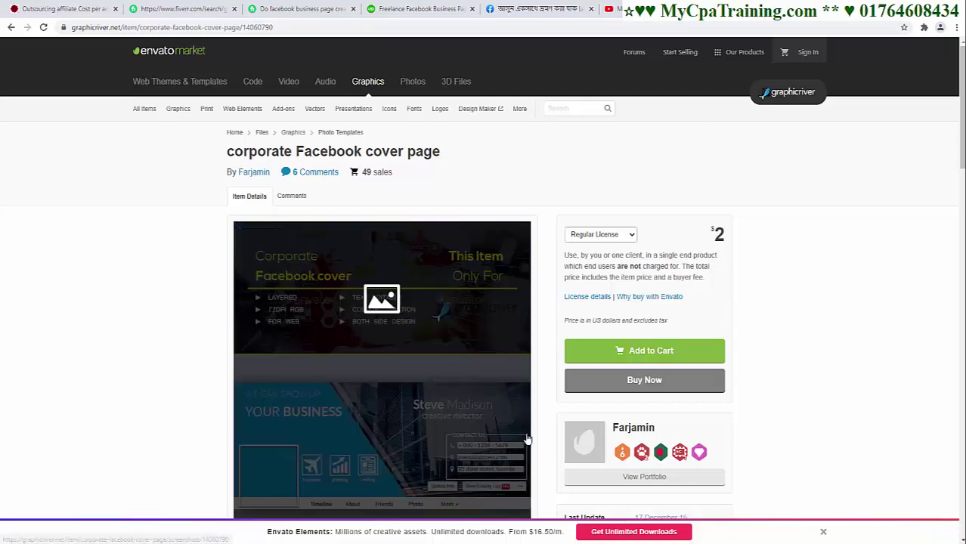
scroll(366, 256, down, 3)
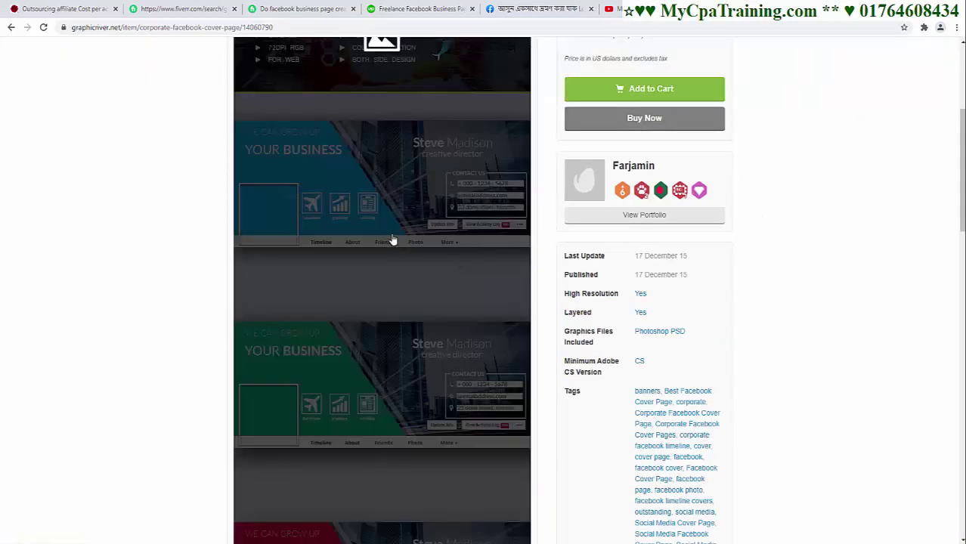
scroll(477, 269, down, 1)
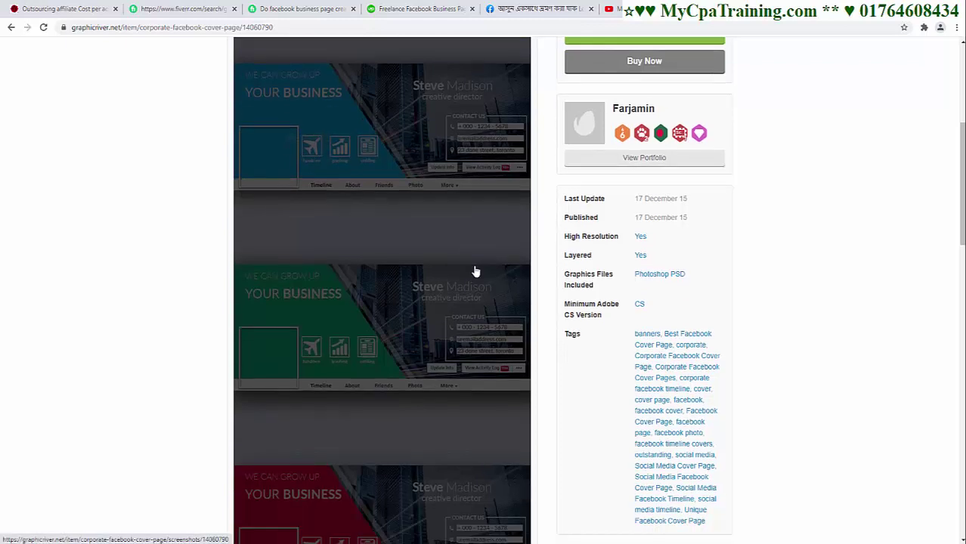
scroll(472, 261, up, 2)
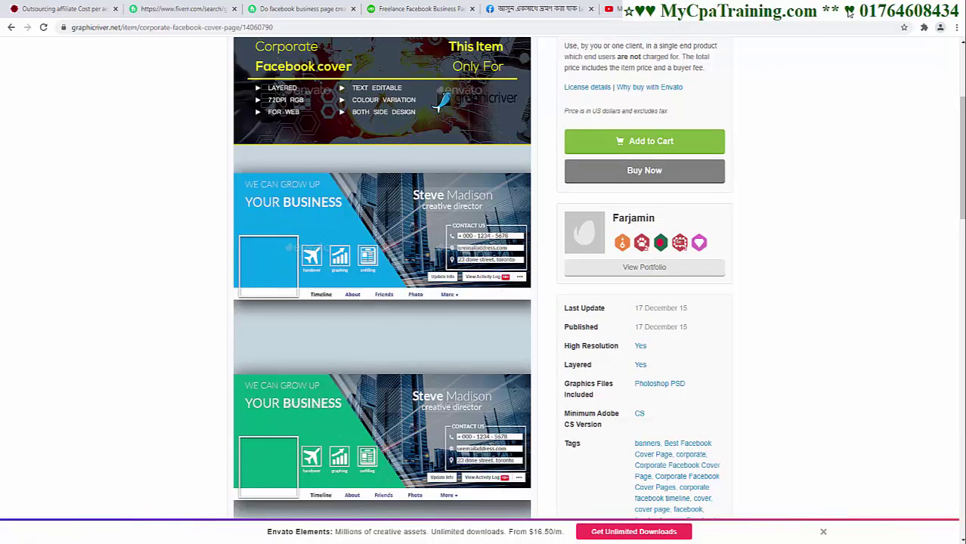
Step: Search Pngtree for 'travel icon' and download the hiker icon PNG with the free quota
click(335, 102)
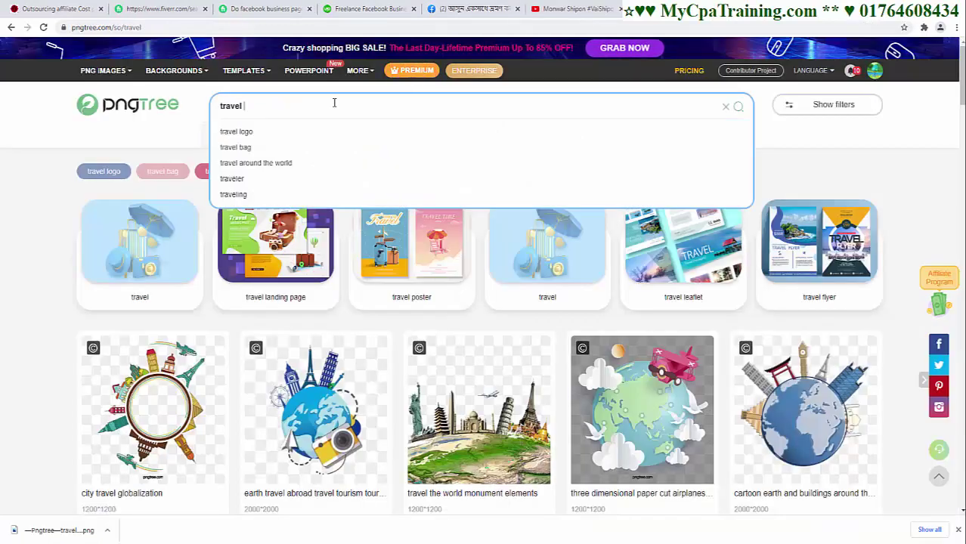
text(icon)
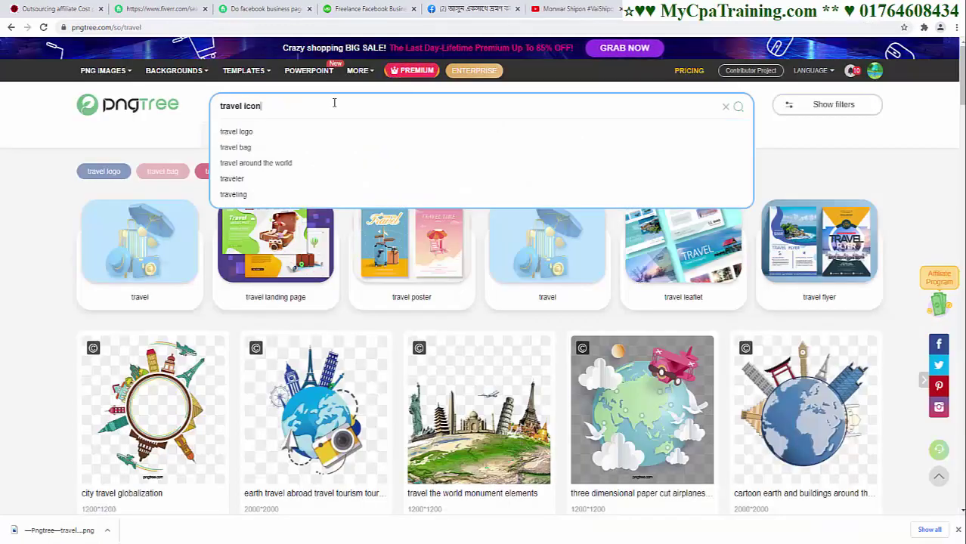
key(Return)
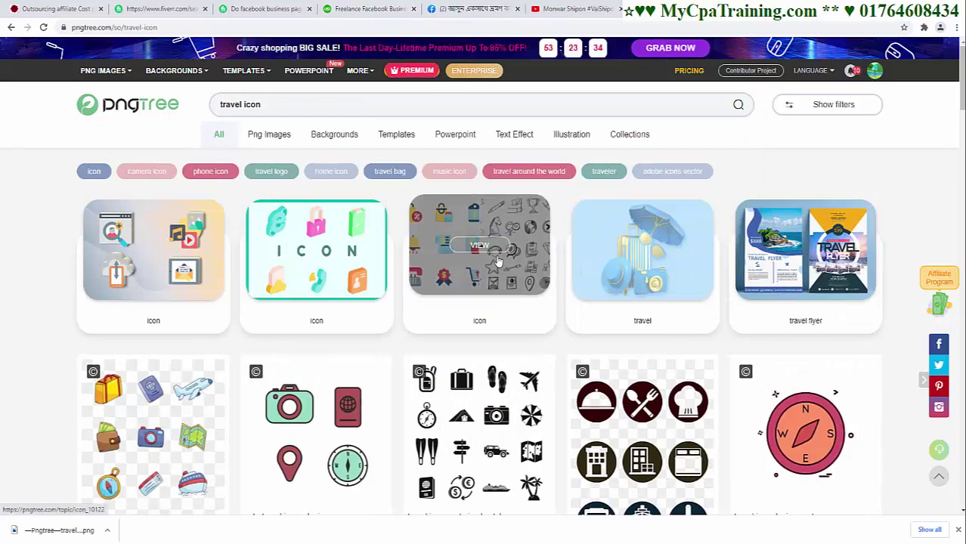
scroll(496, 254, down, 2)
scroll(500, 262, down, 2)
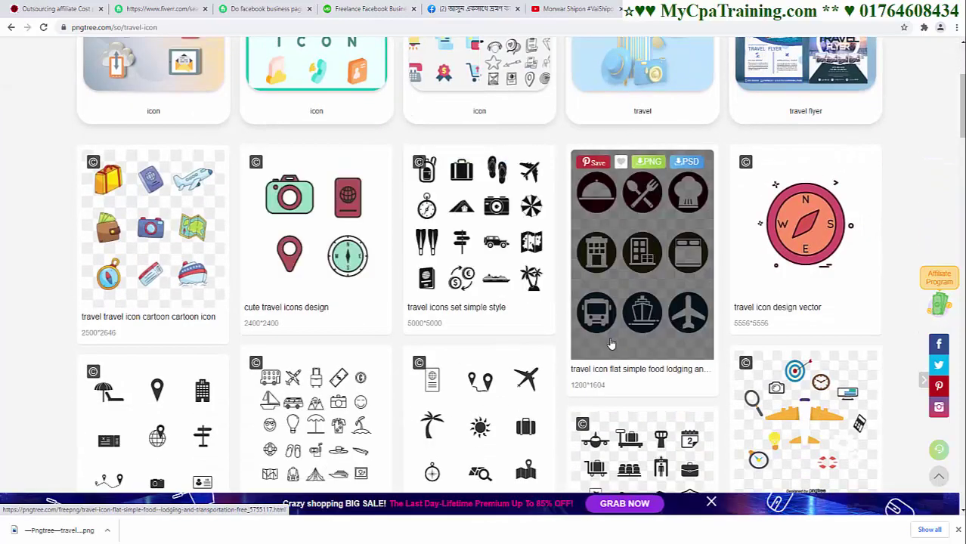
scroll(340, 250, down, 5)
click(340, 250)
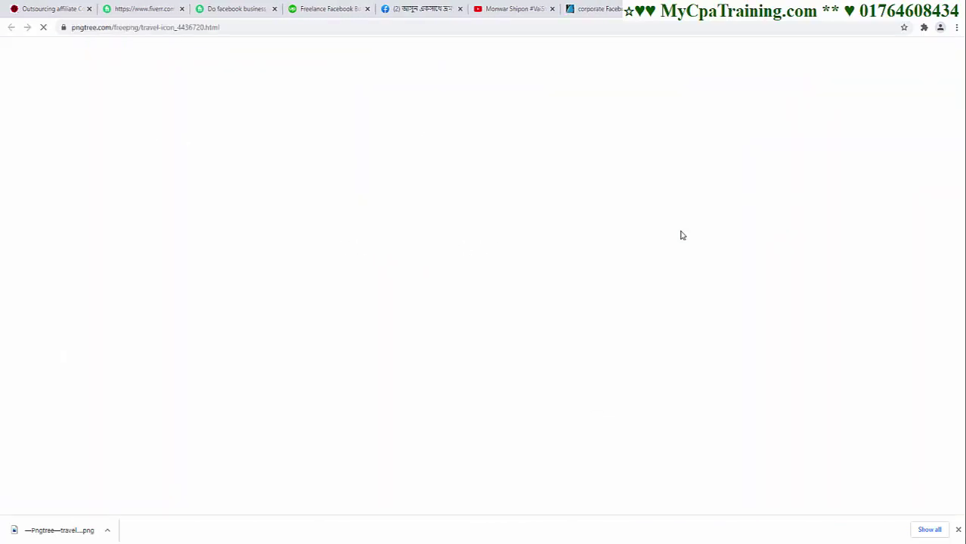
click(641, 153)
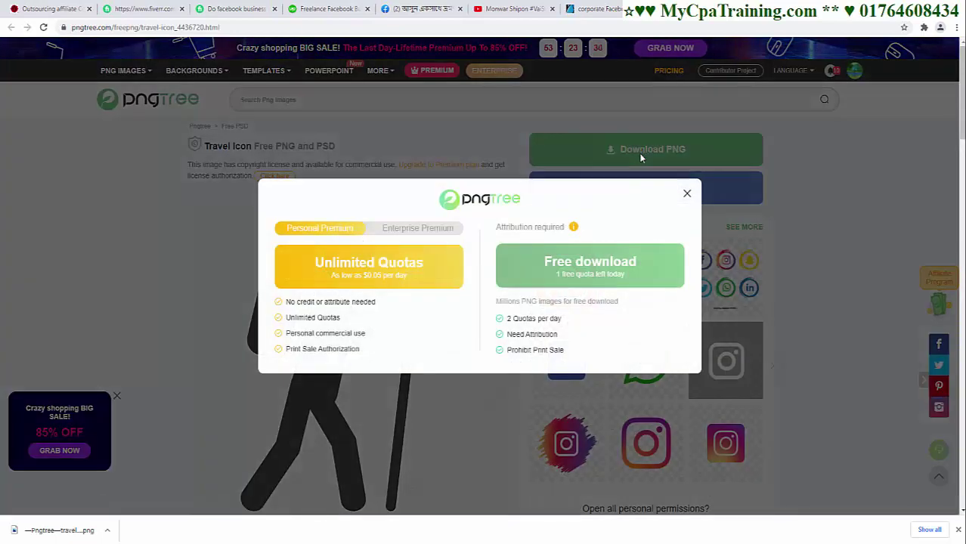
click(592, 262)
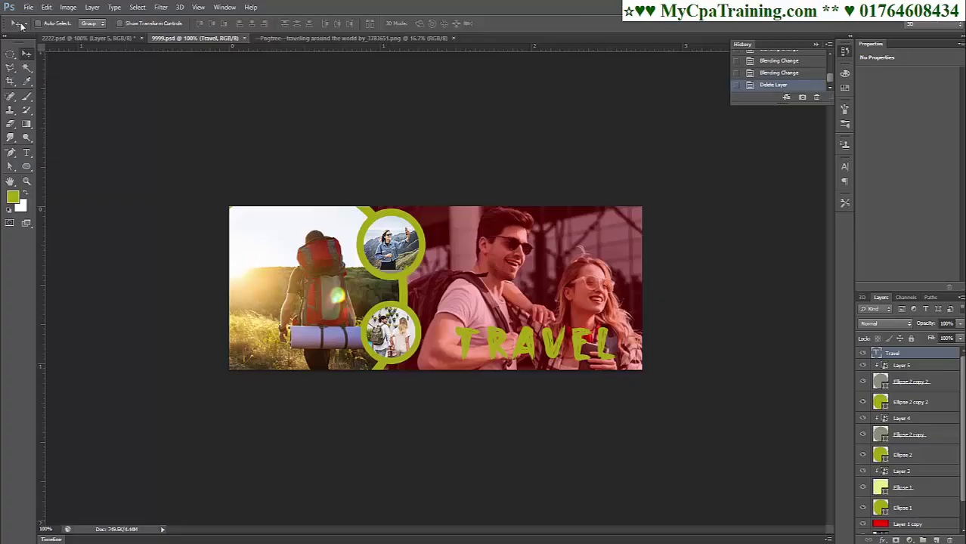
Step: Open the downloaded hiker icon PNG and paste it into the 9999.psd banner as a new layer
click(454, 38)
key(ctrl+o)
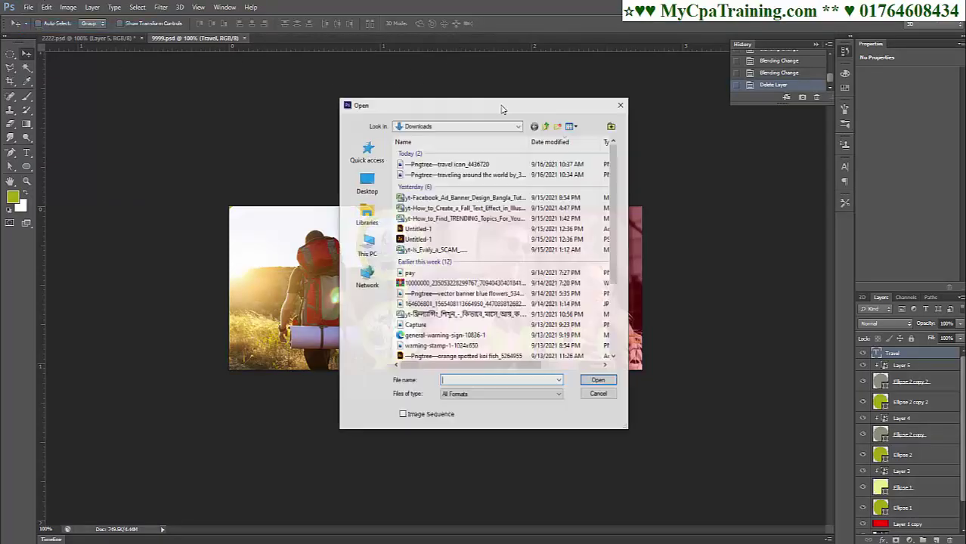
double_click(412, 164)
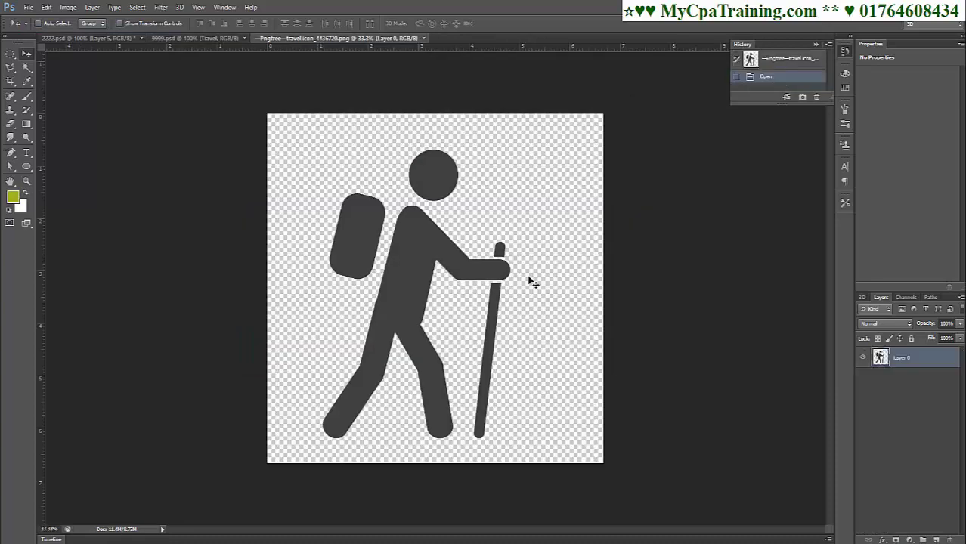
key(ctrl+a)
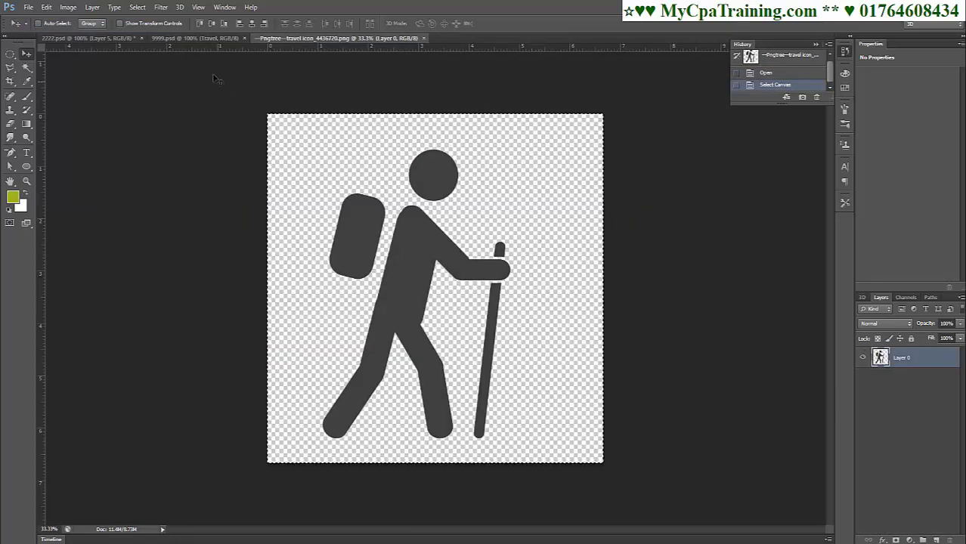
click(193, 36)
key(ctrl+v)
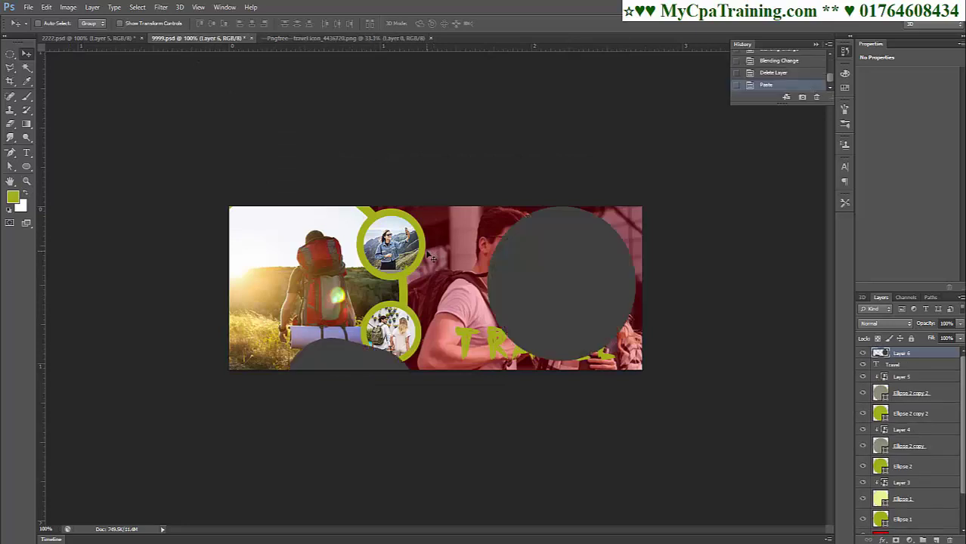
Step: Shrink the hiker icon and place it in the banner's top-left corner
key(ctrl+t)
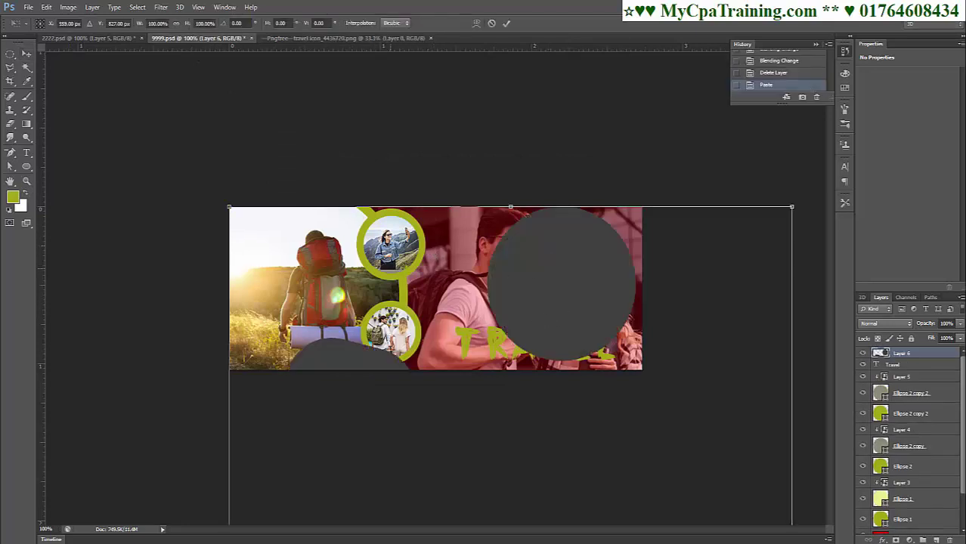
drag(231, 208, 496, 319)
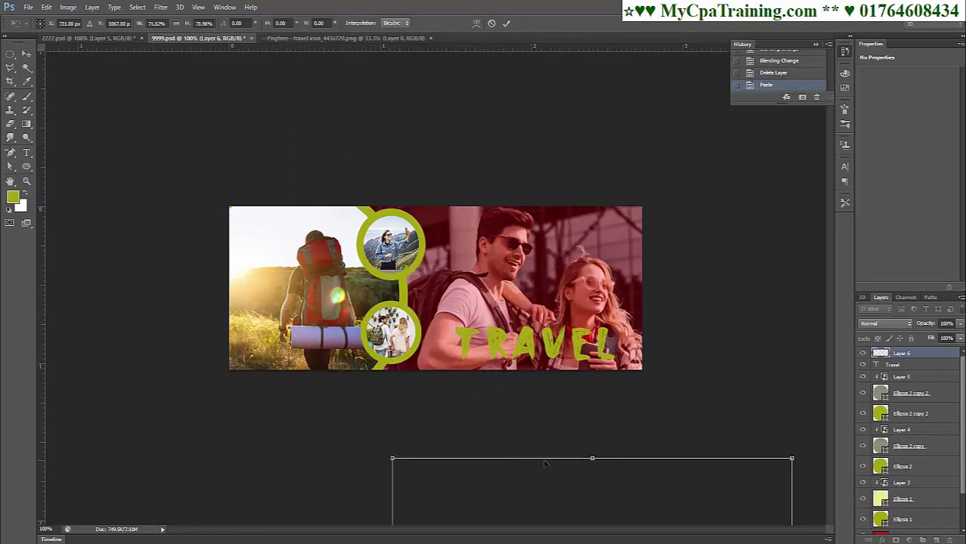
mouse_move(522, 483)
mouse_down()
mouse_move(248, 221)
mouse_move(270, 251)
mouse_up()
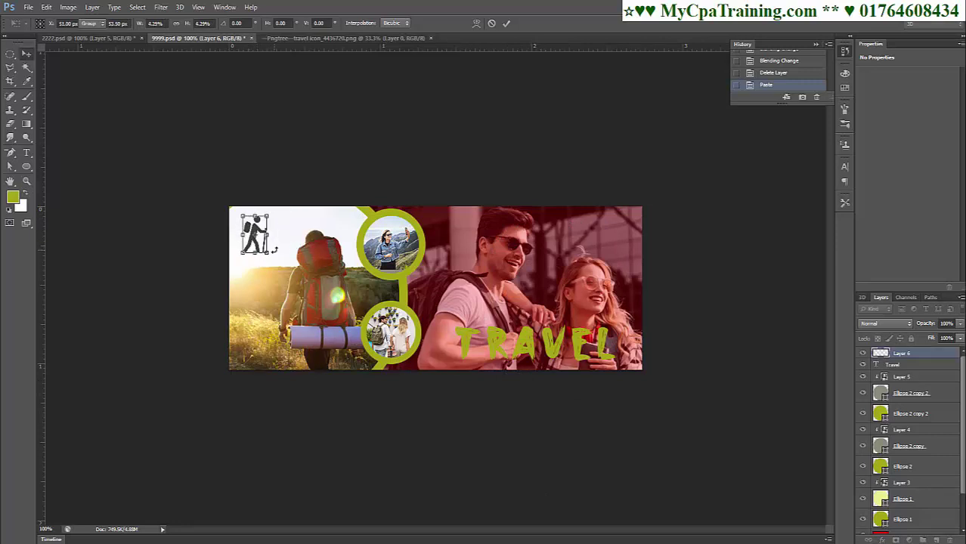
key(Return)
key(alt+Tab)
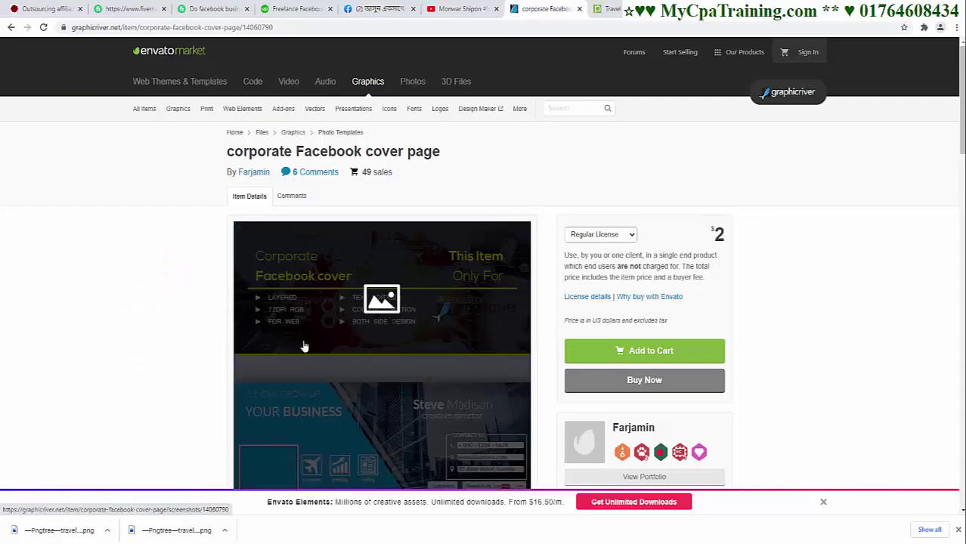
mouse_move(382, 287)
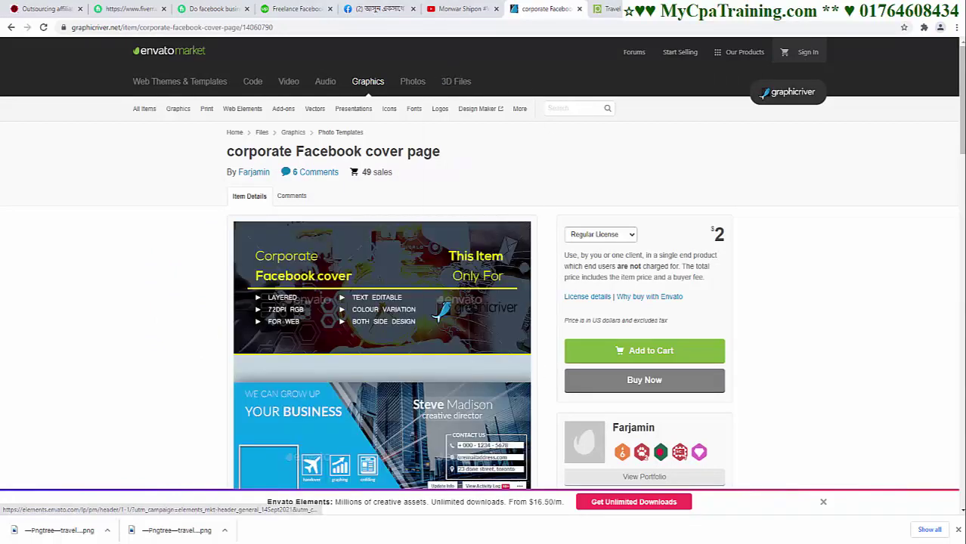
Step: Look over the YouTube channel page, then show the mycpatraining.com home page in the first tab
key(alt+Tab)
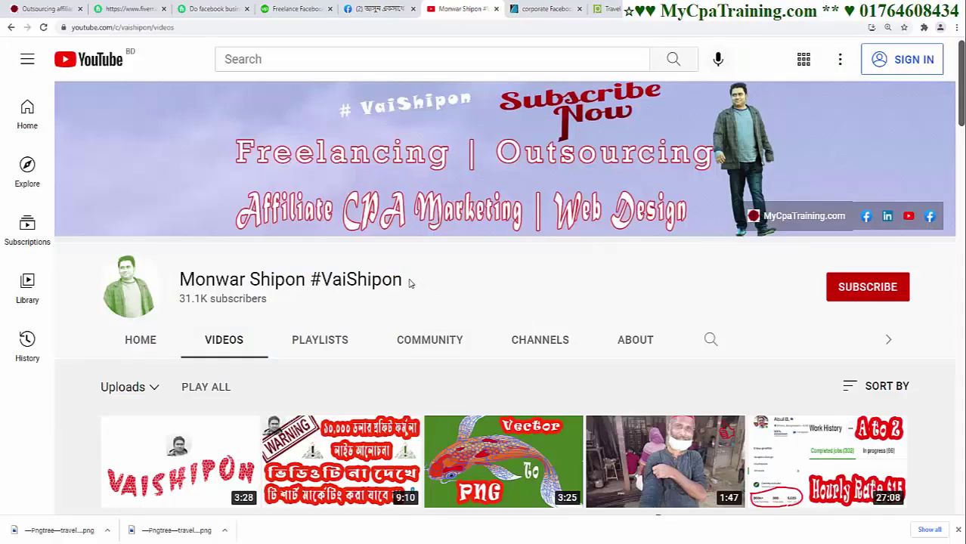
drag(411, 282, 321, 281)
click(467, 287)
click(46, 9)
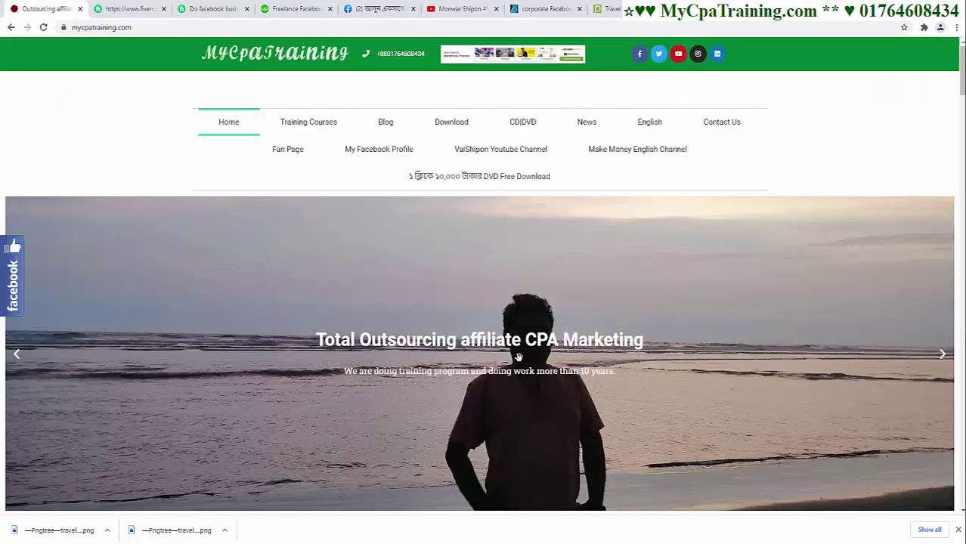